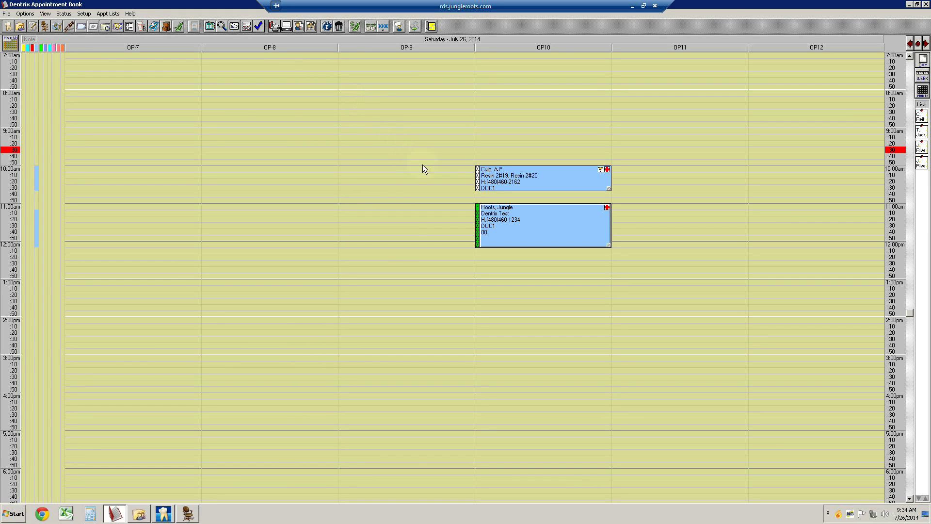
# Review the More Information family, appointment and contact details for the 10:00 OP10 patient, then close them
pyautogui.click(498, 222)
pyautogui.moveTo(497, 219)
pyautogui.moveTo(517, 178)
pyautogui.click(519, 178)
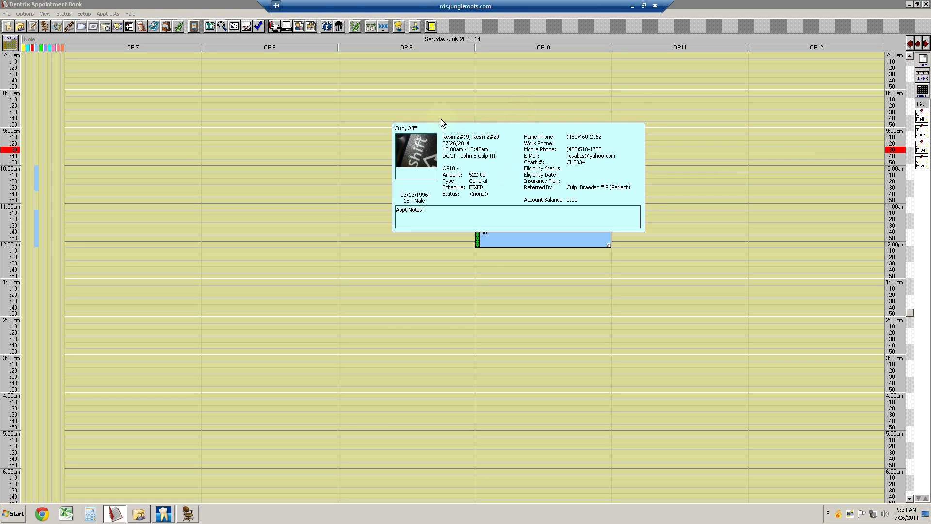
pyautogui.click(328, 28)
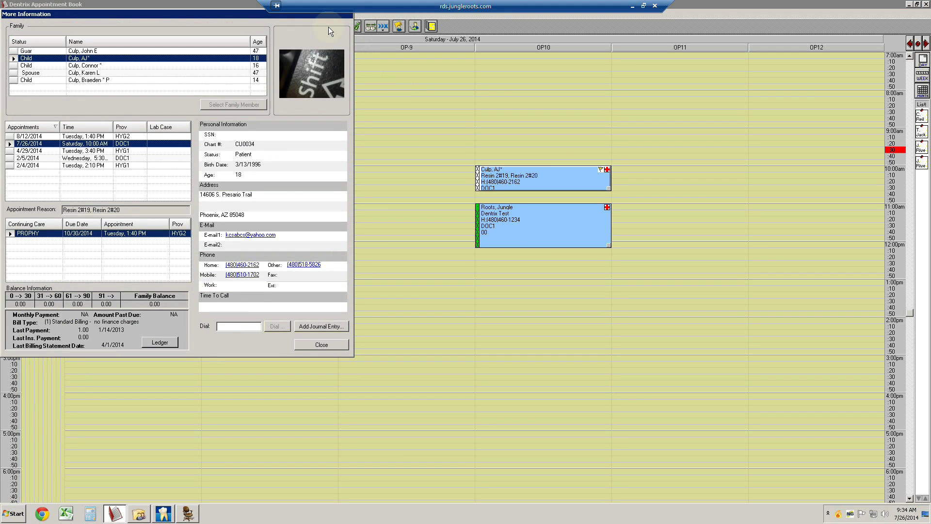
pyautogui.moveTo(257, 16); pyautogui.dragTo(343, 44)
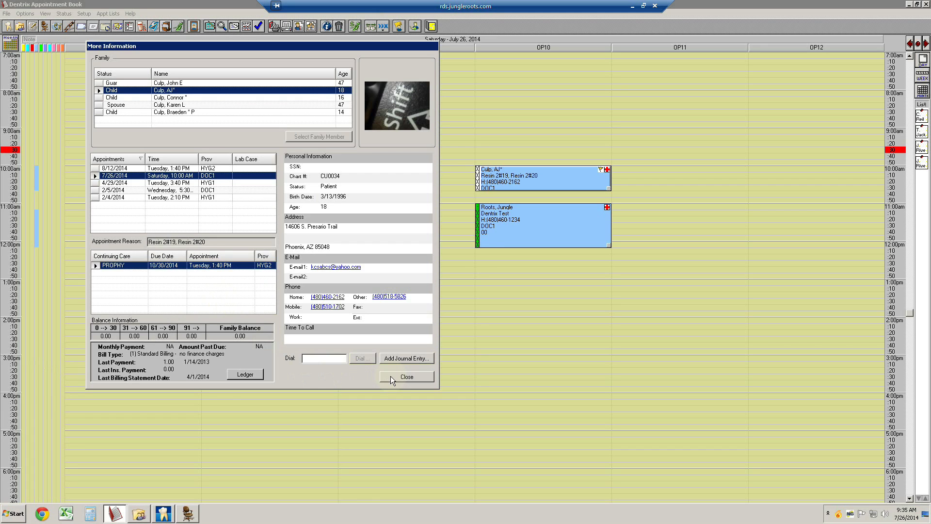
pyautogui.click(407, 377)
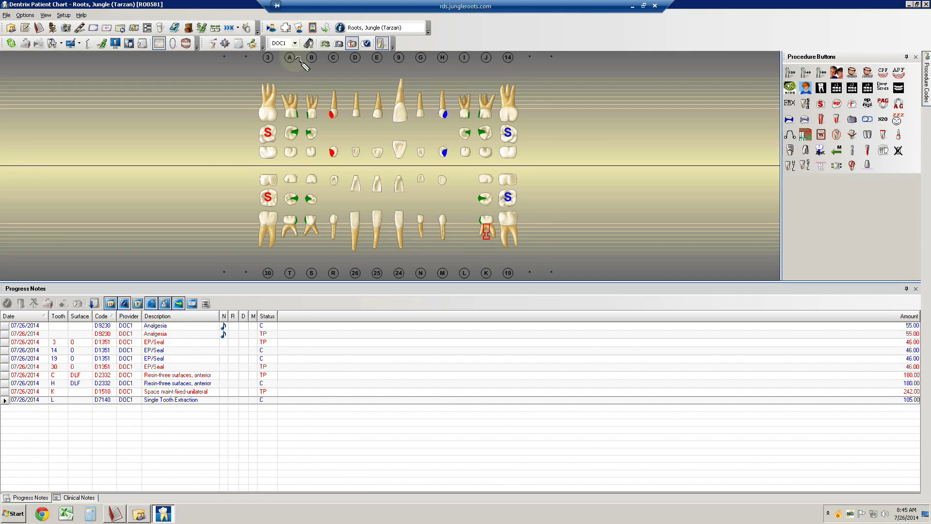
# Bring up the Medical Alerts window for the 11:00 patient from the Patient Chart
pyautogui.click(288, 29)
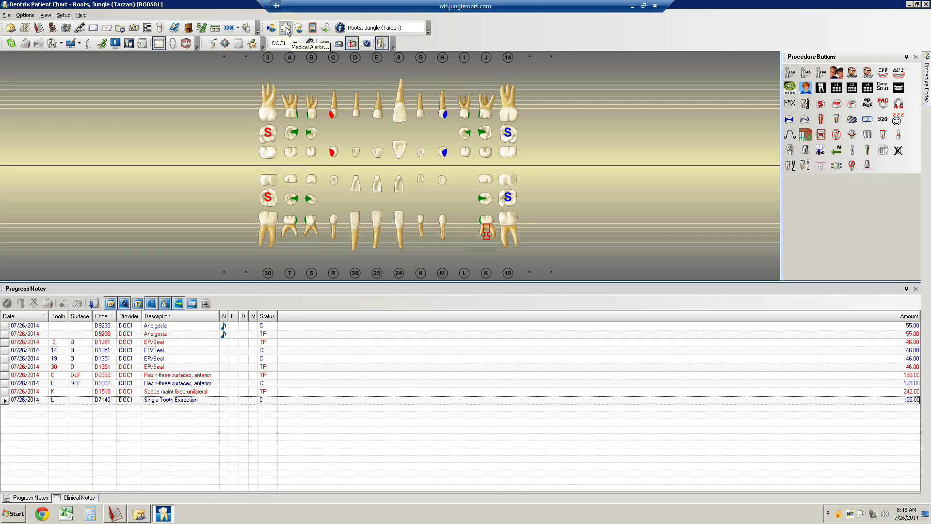
pyautogui.click(286, 30)
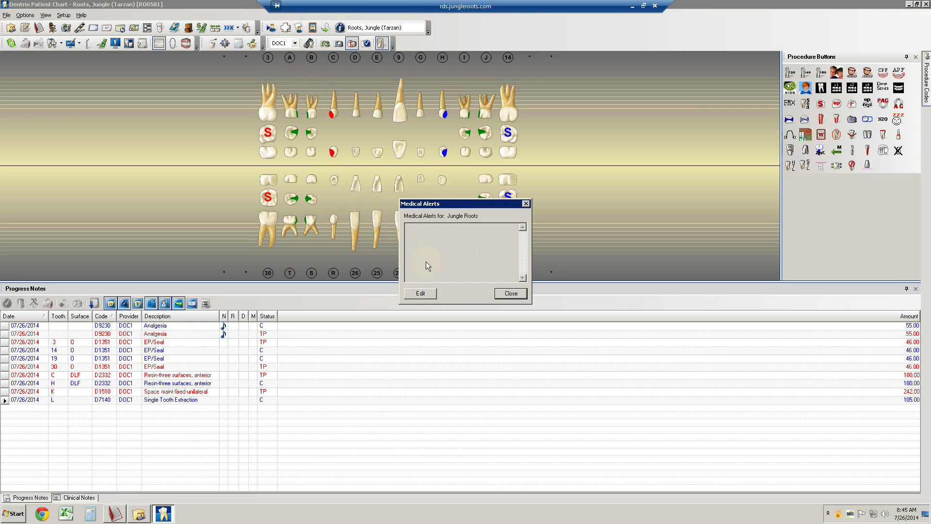
# Add the Healthy Child medical alert, then reopen Medical Alerts to confirm it's listed
pyautogui.click(431, 294)
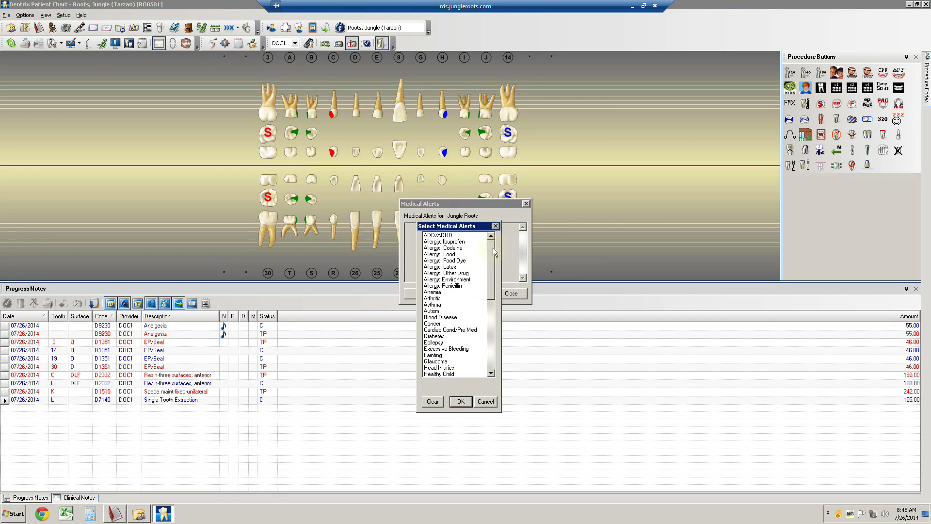
pyautogui.moveTo(492, 247); pyautogui.dragTo(490, 272)
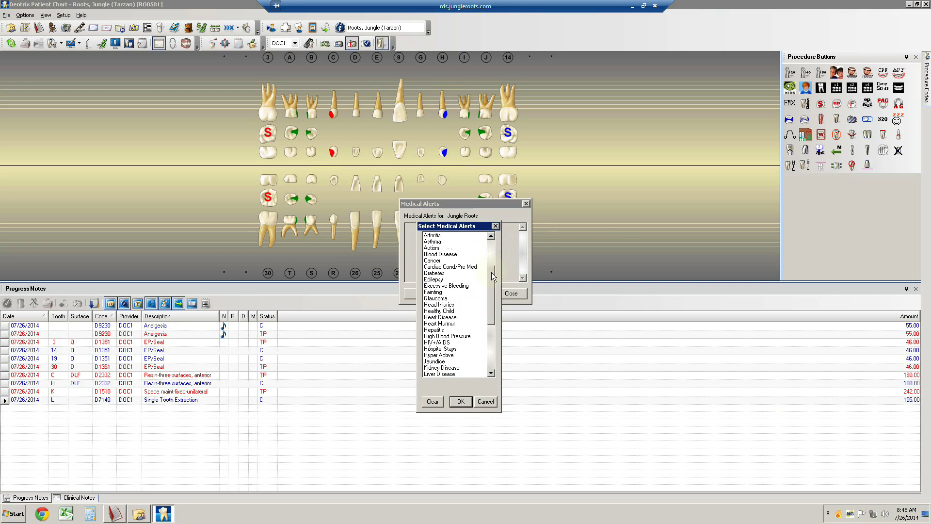
pyautogui.click(451, 312)
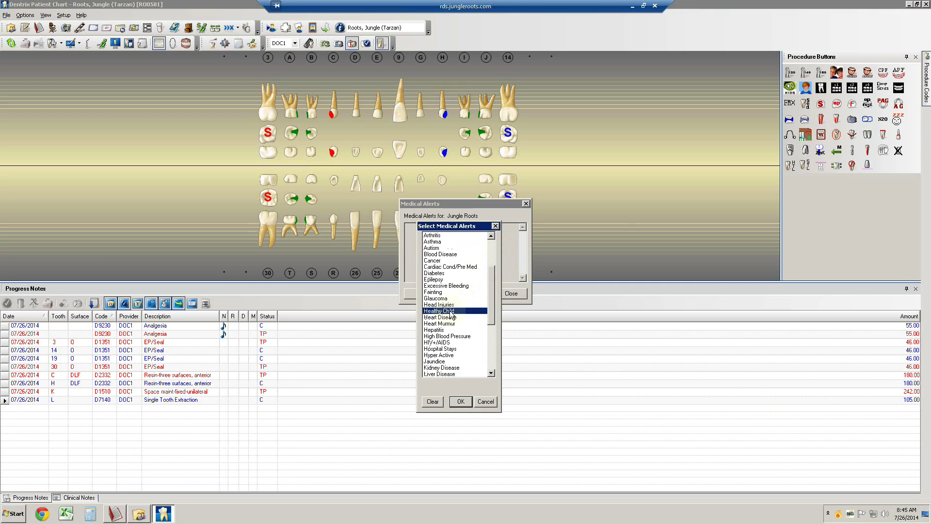
pyautogui.click(460, 402)
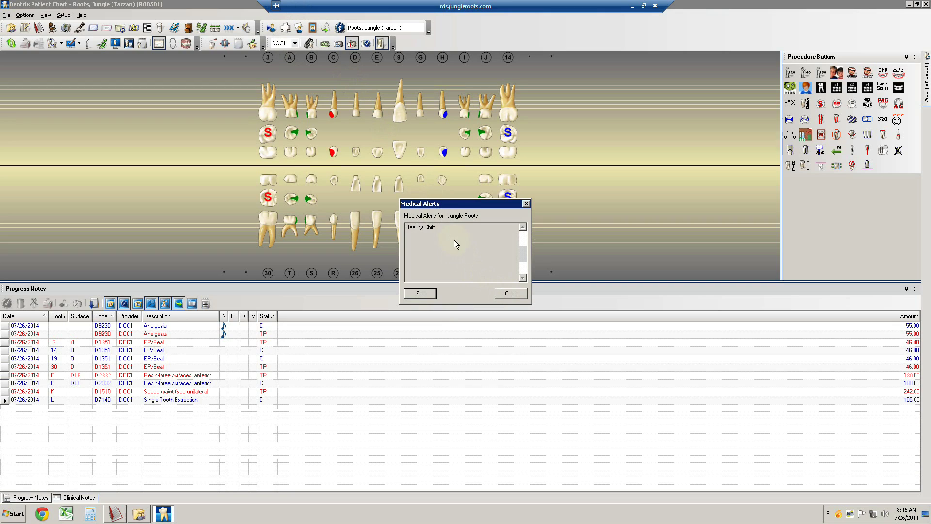
pyautogui.click(507, 293)
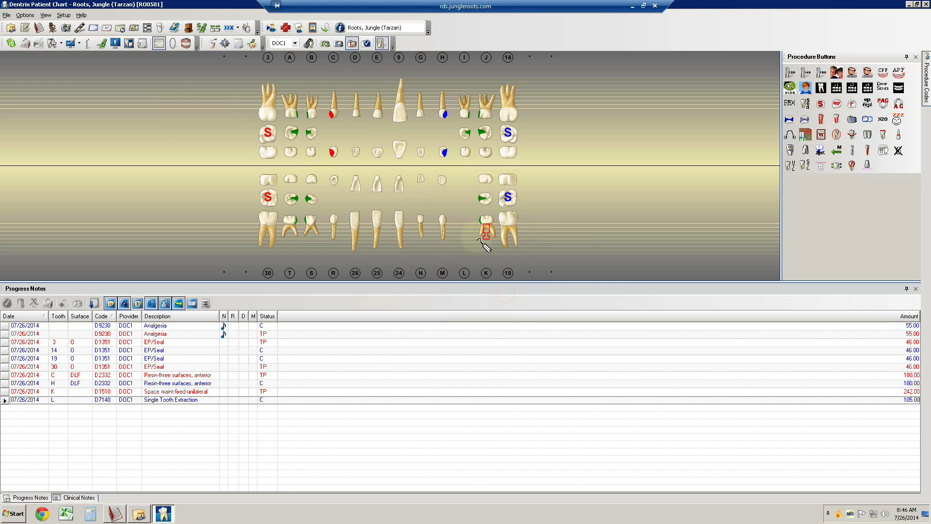
pyautogui.click(287, 29)
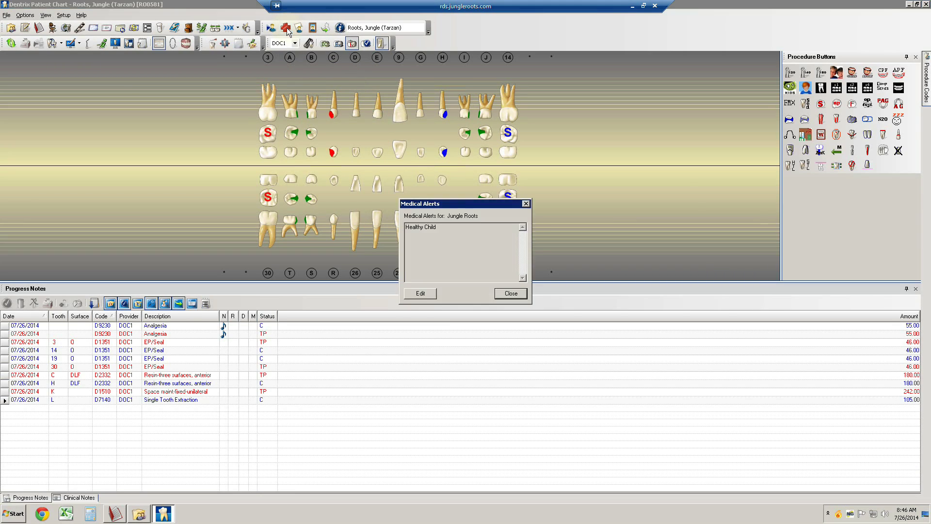
pyautogui.click(508, 293)
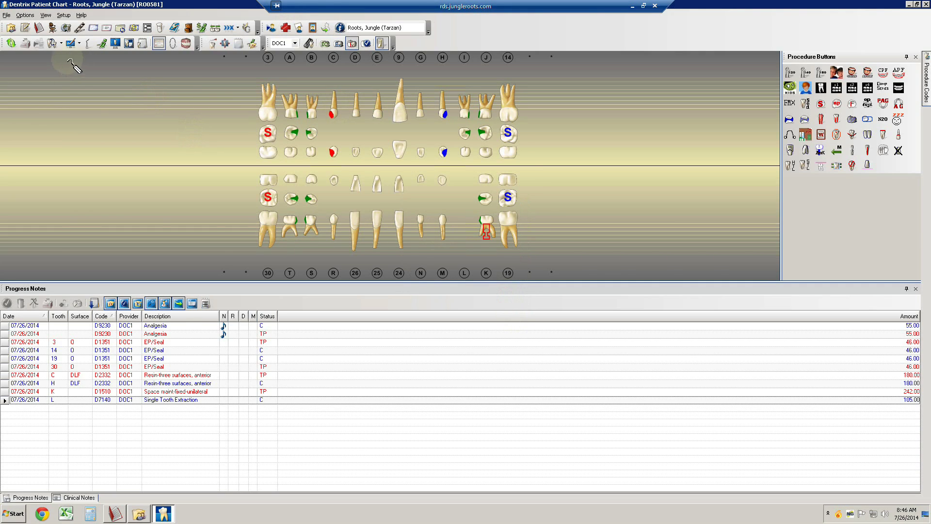
# Back in the Appointment Book, open the 11:00 patient's alerts and notes and select the test line
pyautogui.click(42, 31)
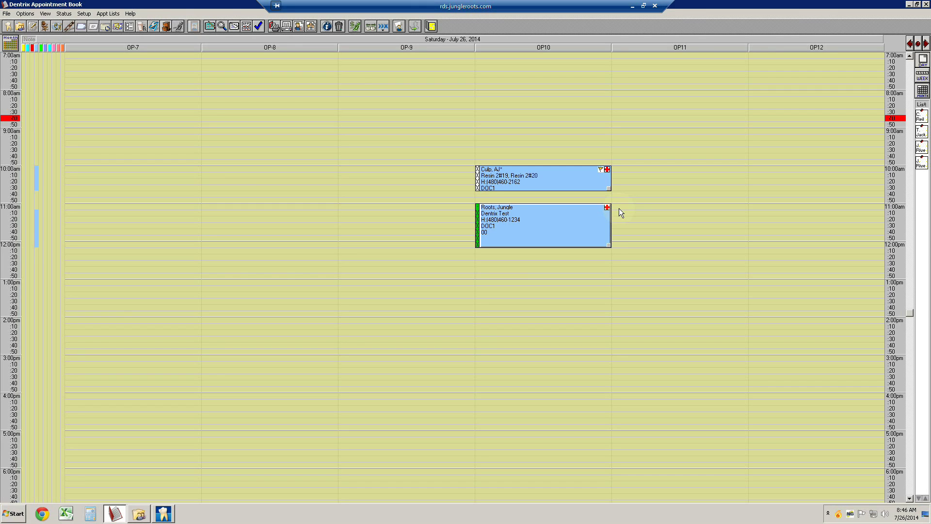
pyautogui.click(607, 207)
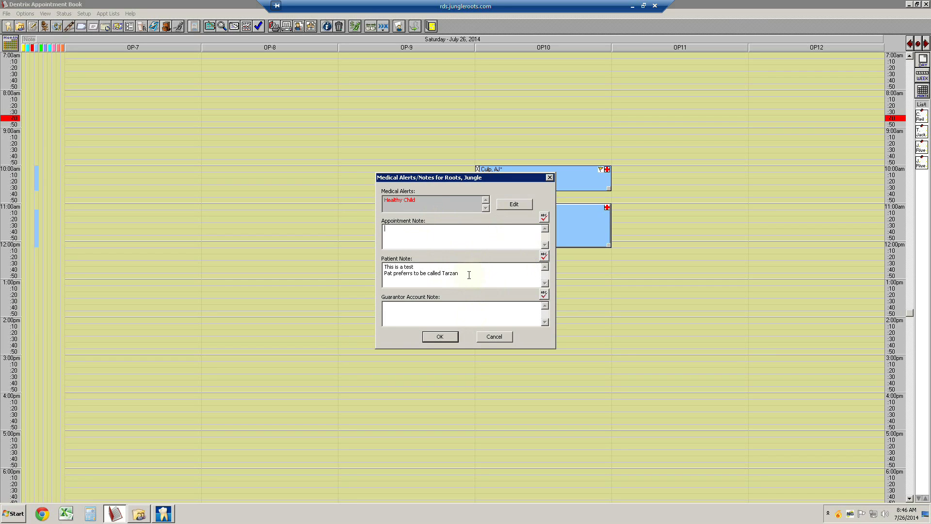
pyautogui.moveTo(415, 267); pyautogui.dragTo(380, 267)
# Replace the 'This is a test' note line with the new 'Star War' interests text
pyautogui.press('Delete')
pyautogui.press('Delete')
pyautogui.write('Star War')
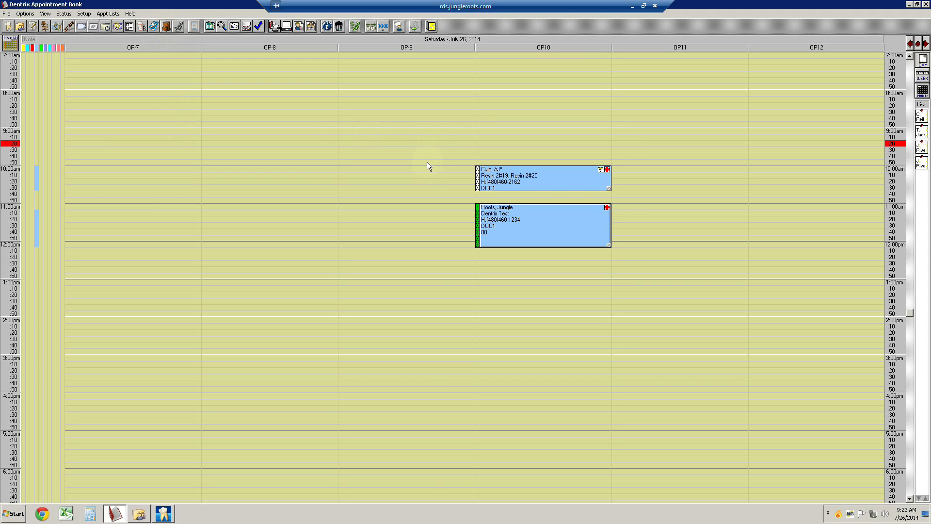
pyautogui.click(530, 177)
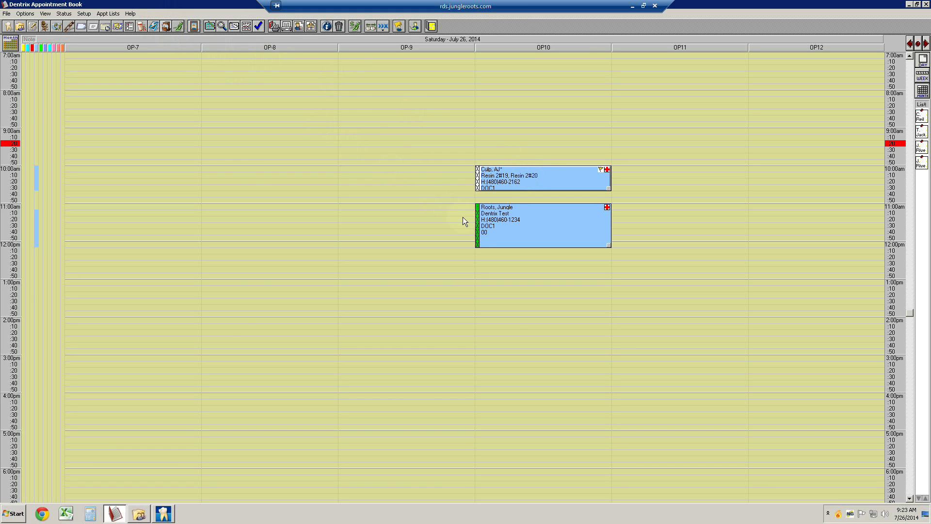
# Select the 10:00 OP10 appointment and launch its Document Center, showing the patient alert
pyautogui.click(499, 224)
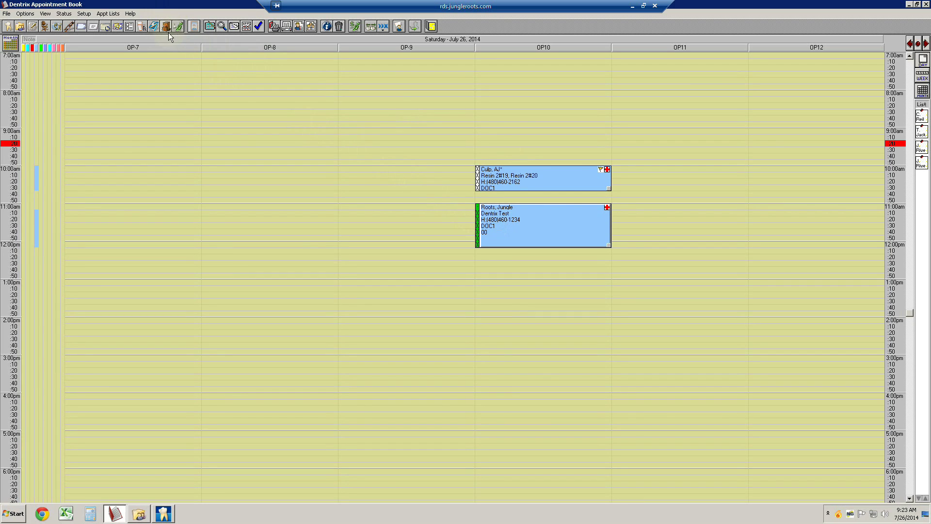
pyautogui.click(518, 184)
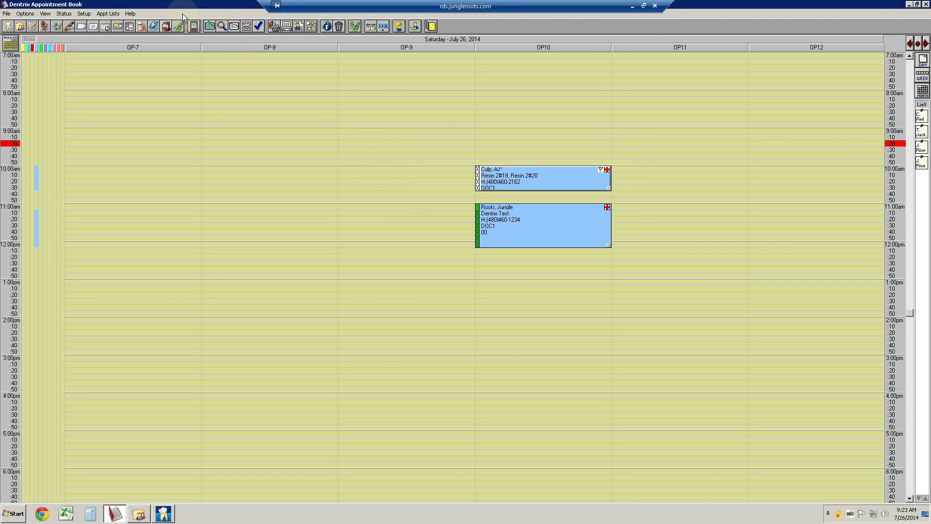
pyautogui.click(166, 26)
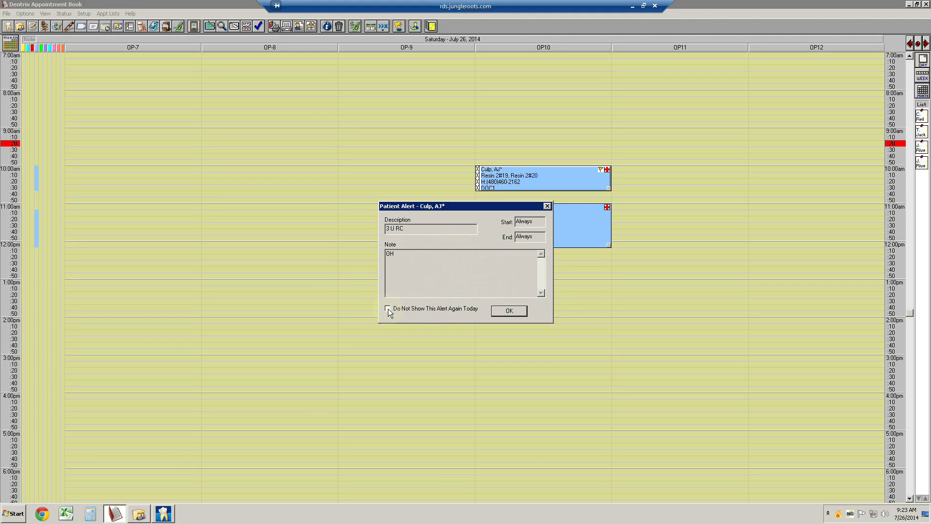
# Dismiss the patient alert and open the 6/7/2012 letter in Correspondence-Oral Surgeon
pyautogui.click(509, 313)
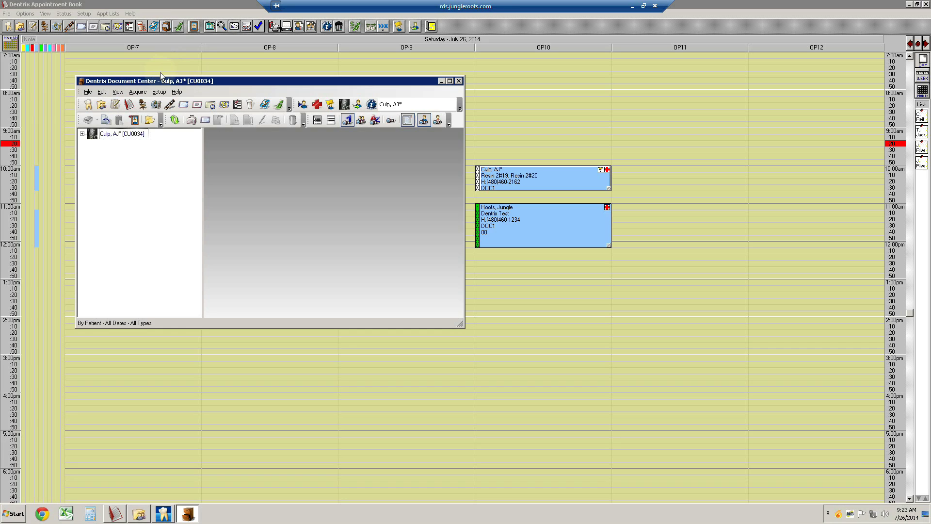
pyautogui.click(82, 134)
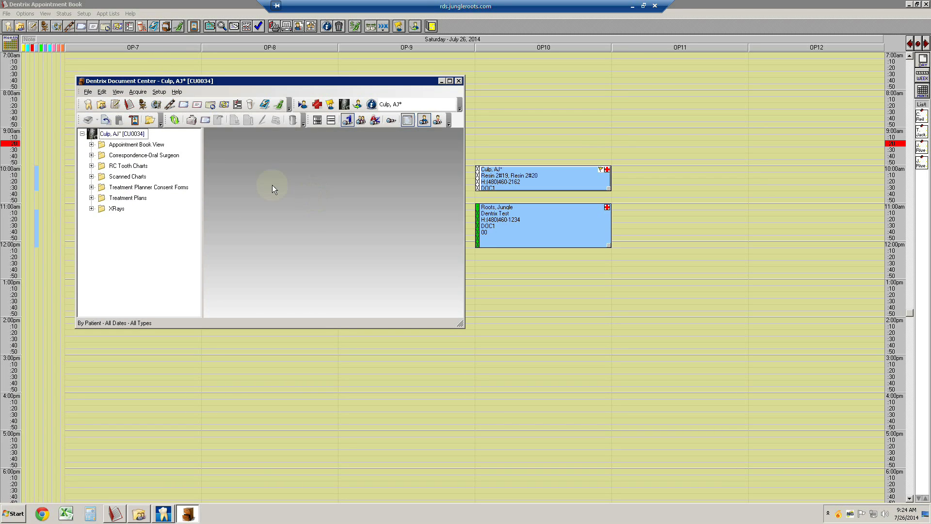
pyautogui.doubleClick(154, 156)
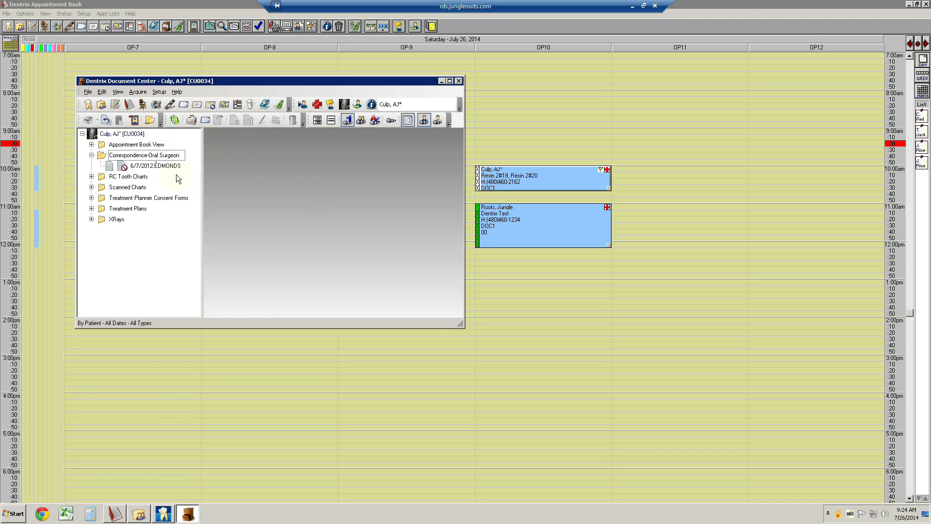
pyautogui.click(174, 167)
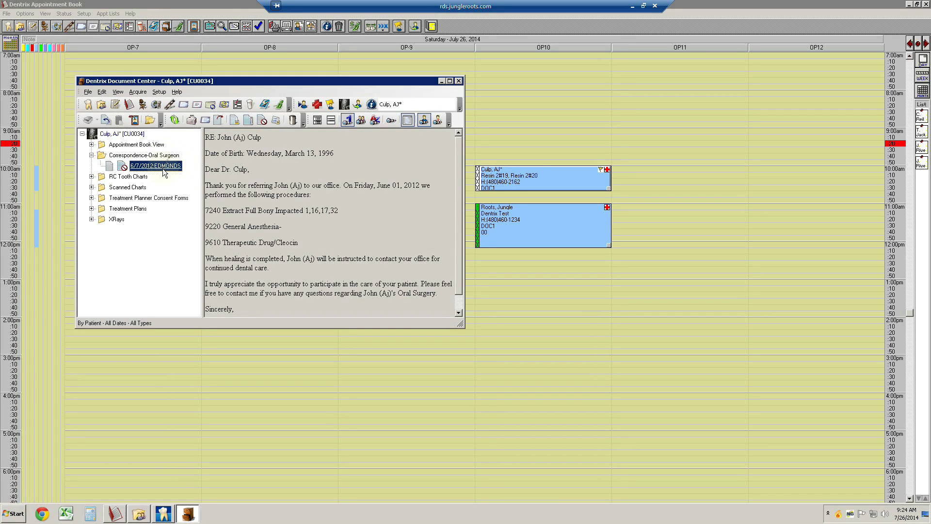
# Commit the 6/7/2012:EDMONDS rename and scroll the referral letter down to its signature
pyautogui.click(294, 170)
pyautogui.click(371, 169)
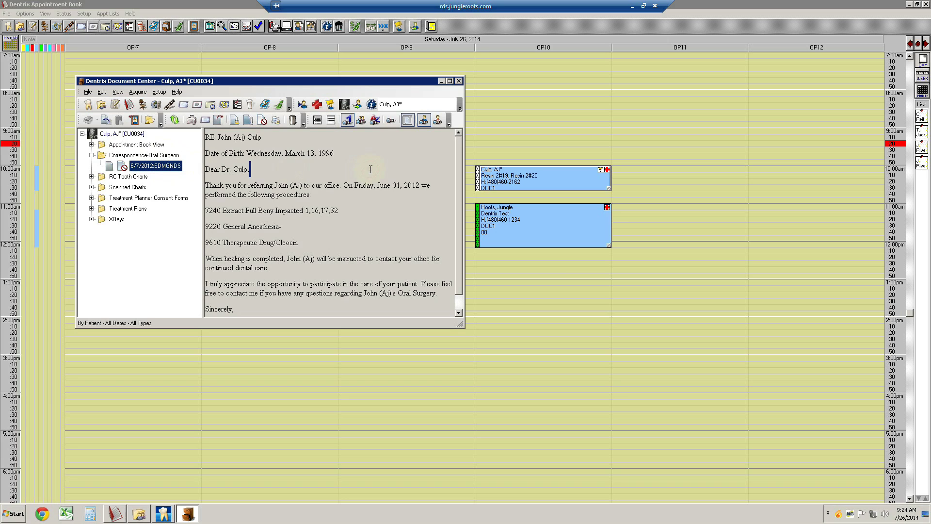
pyautogui.moveTo(459, 156); pyautogui.dragTo(462, 195)
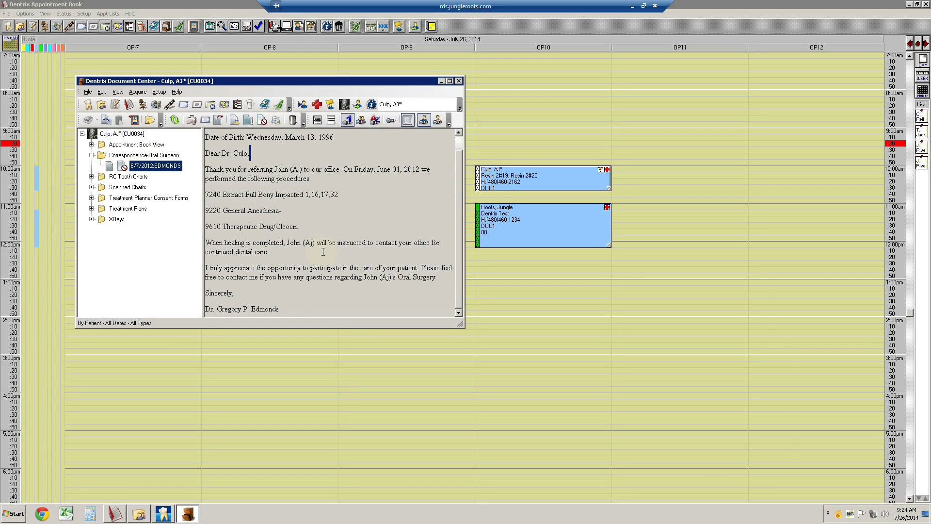
pyautogui.doubleClick(140, 177)
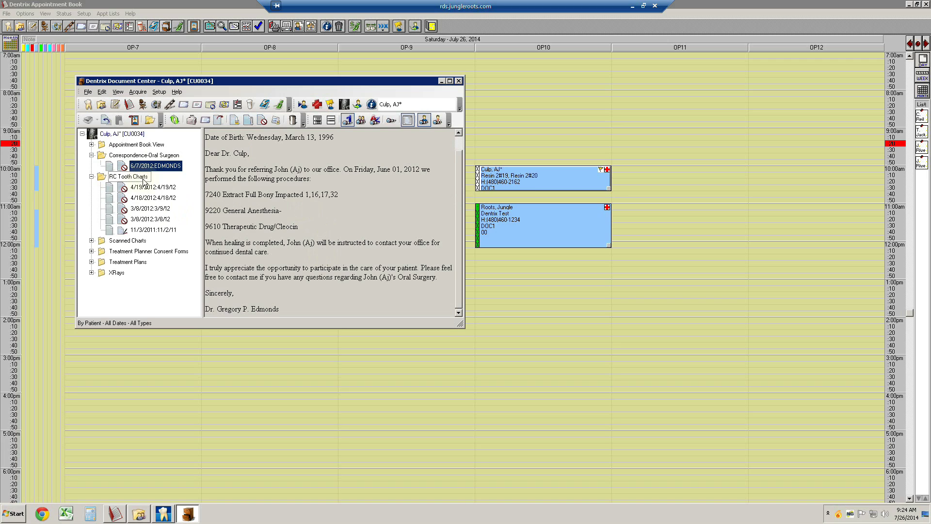
# Display the 4/19/2012 RC tooth chart capture in the document viewer
pyautogui.click(169, 189)
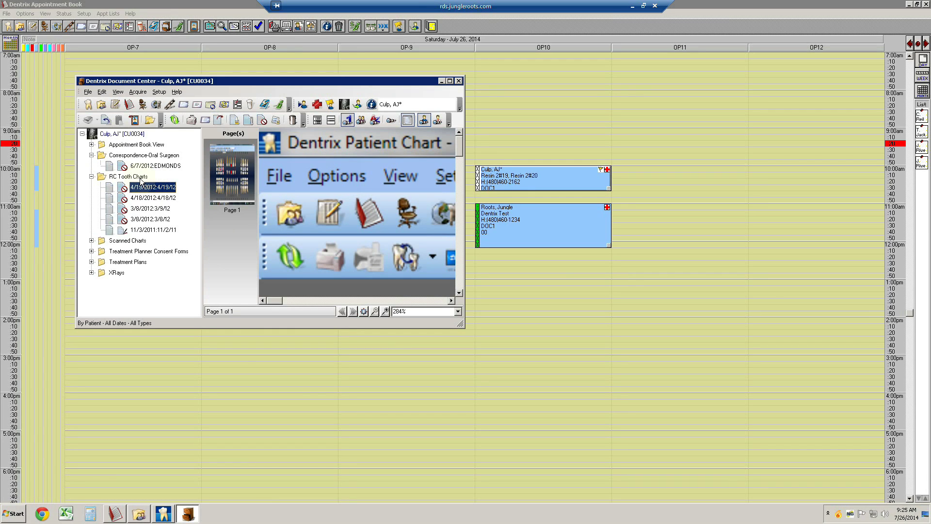
# Collapse RC Tooth Charts and Correspondence-Oral Surgeon, then view the 24-page 5/31/2012:Patient Info scan
pyautogui.click(91, 177)
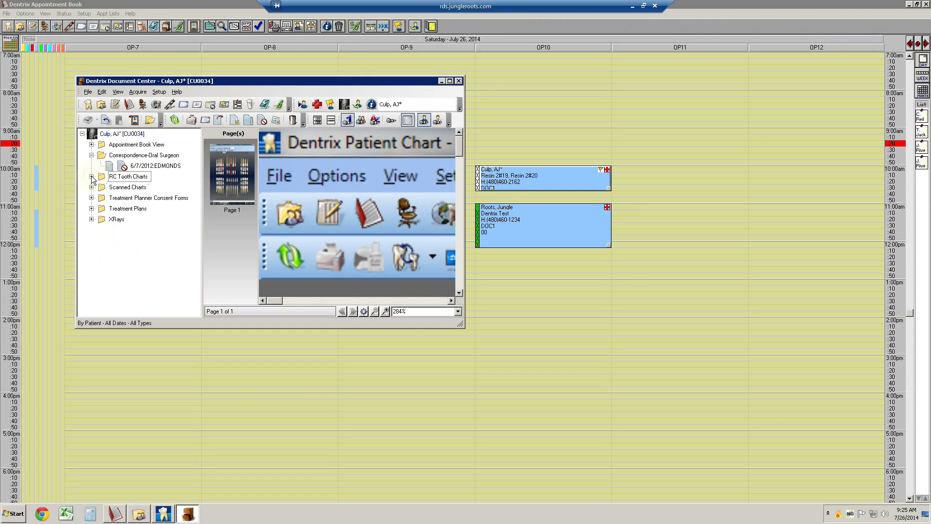
pyautogui.click(91, 156)
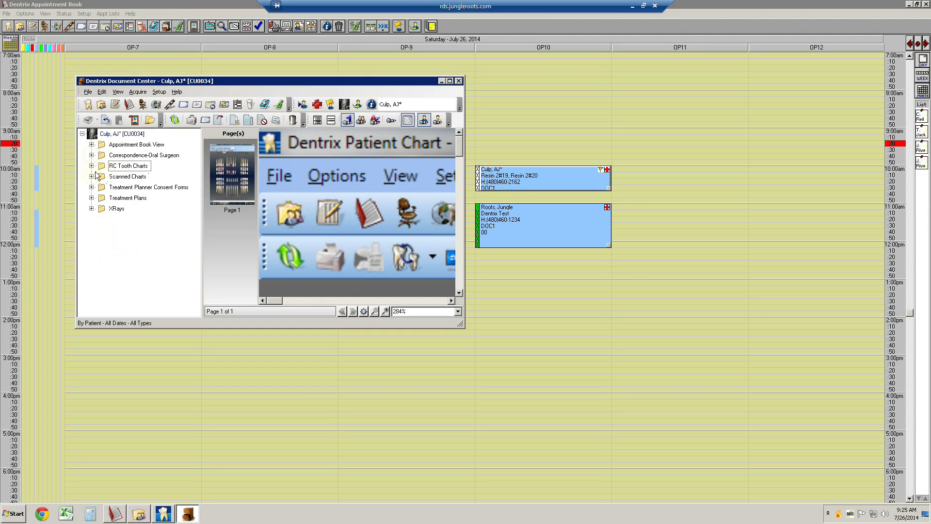
pyautogui.doubleClick(117, 178)
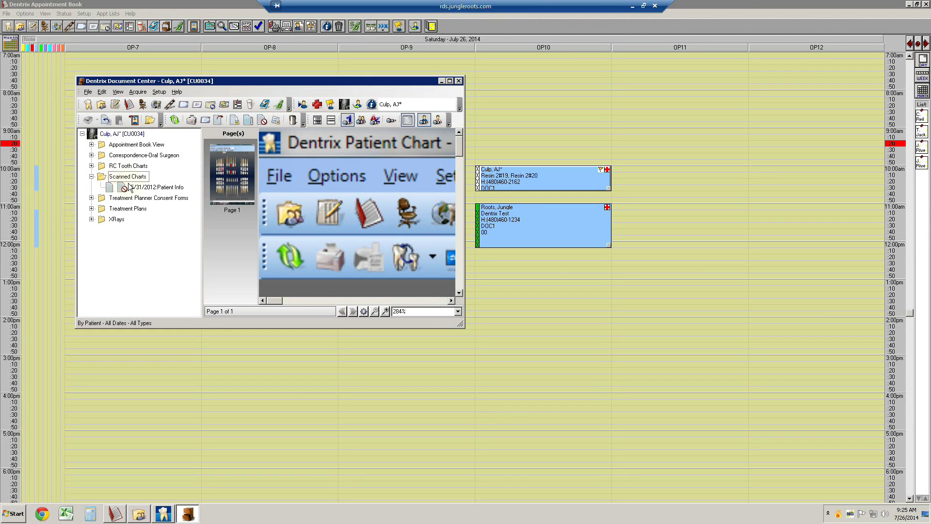
pyautogui.click(131, 187)
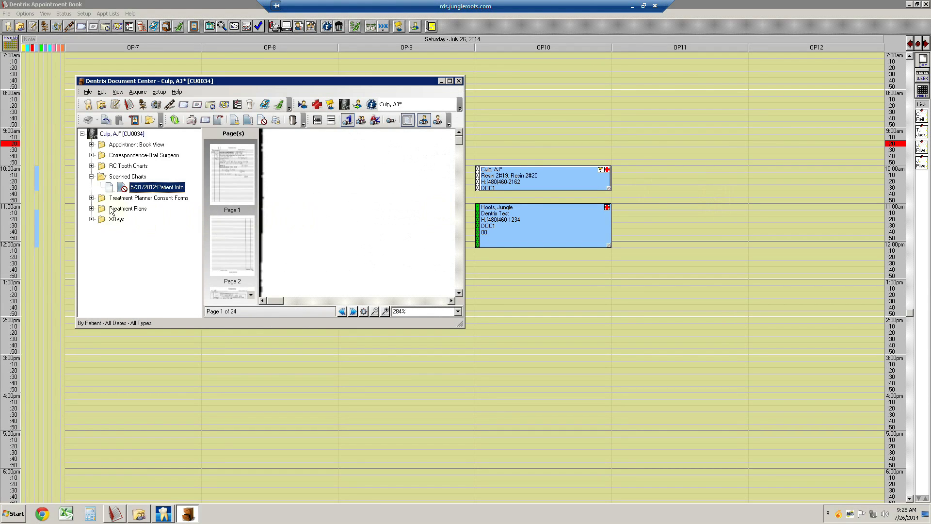
pyautogui.moveTo(136, 188); pyautogui.dragTo(134, 211)
# Open the 10/30/2013:test treatment plan and decline the Adobe Reader licence, quitting unaccepted
pyautogui.doubleClick(134, 211)
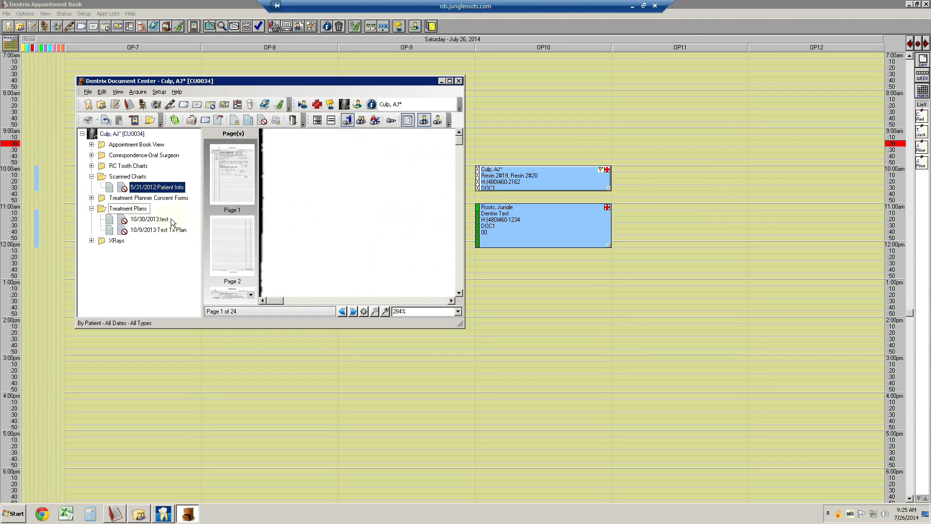
pyautogui.click(148, 219)
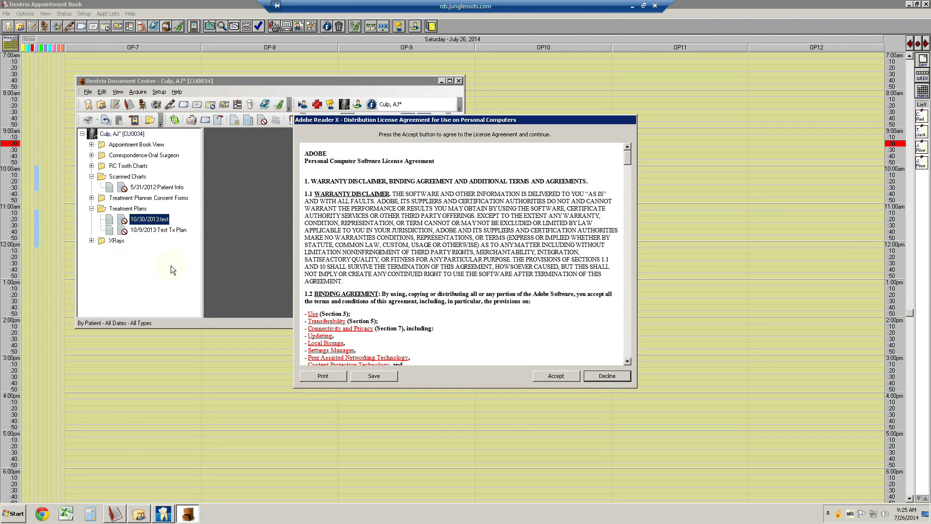
pyautogui.click(607, 375)
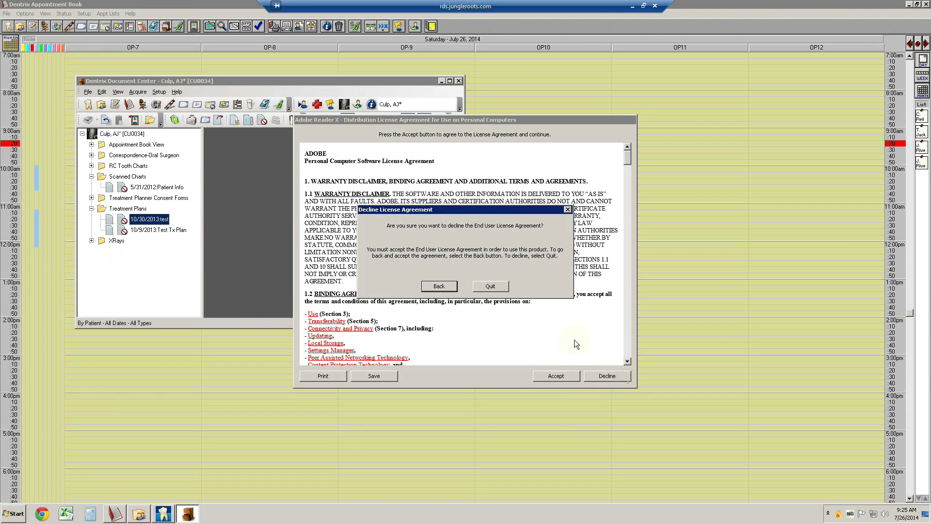
pyautogui.click(491, 286)
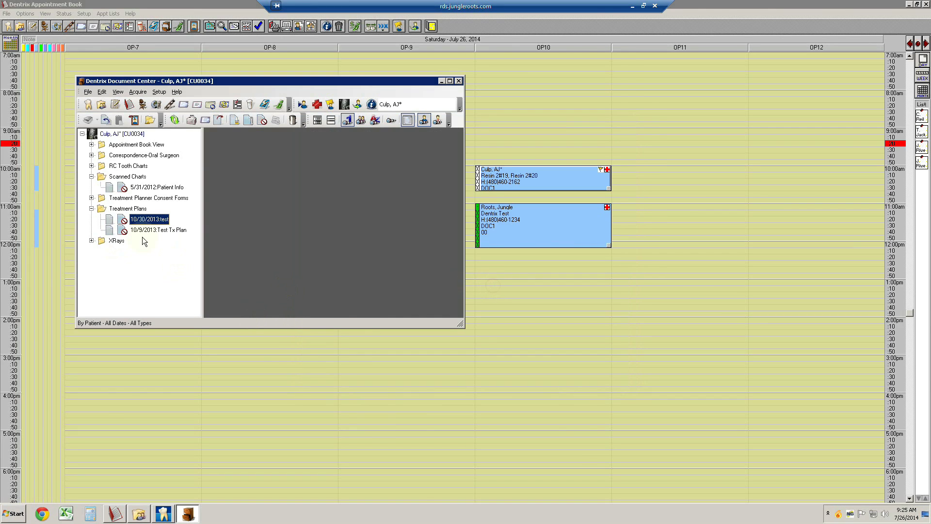
# Open the 5/31/2012 Pano 12/19/06 X-ray from XRays, view it full screen, then close it
pyautogui.doubleClick(119, 241)
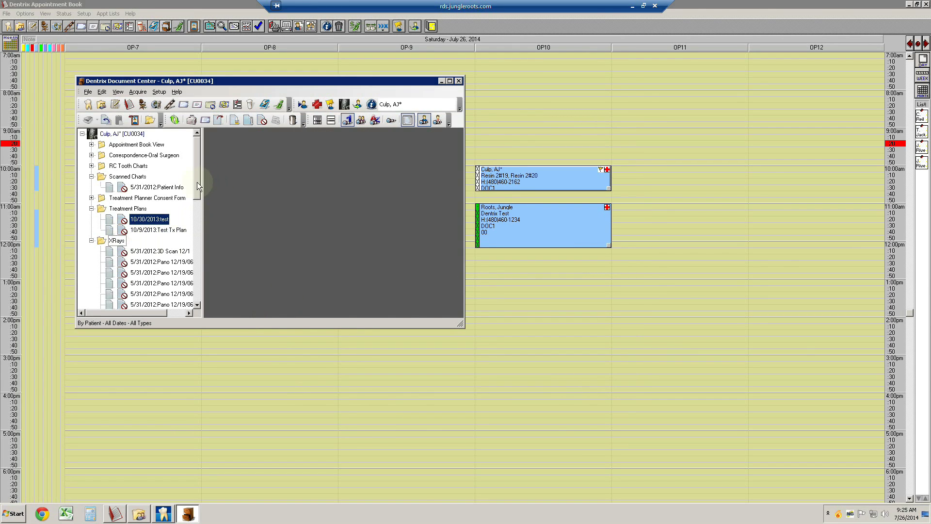
pyautogui.moveTo(197, 182); pyautogui.dragTo(197, 208)
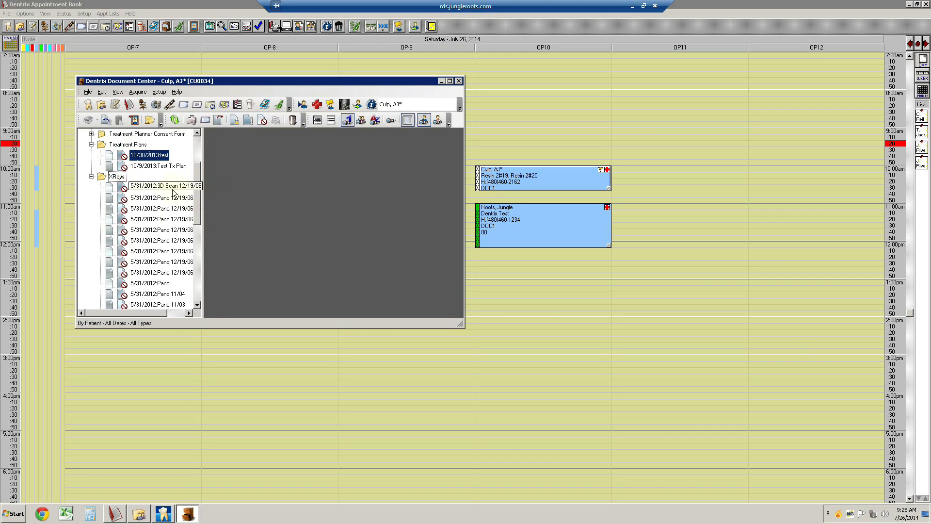
pyautogui.click(173, 198)
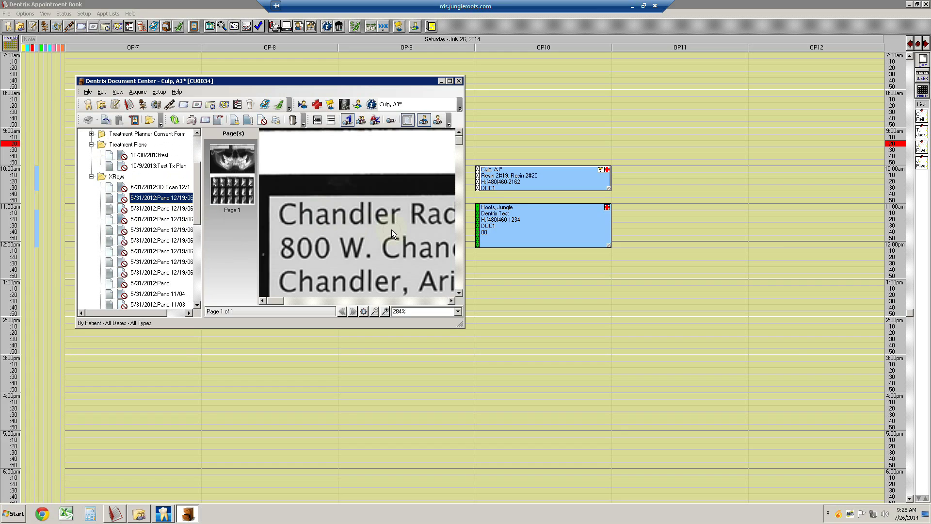
pyautogui.doubleClick(391, 229)
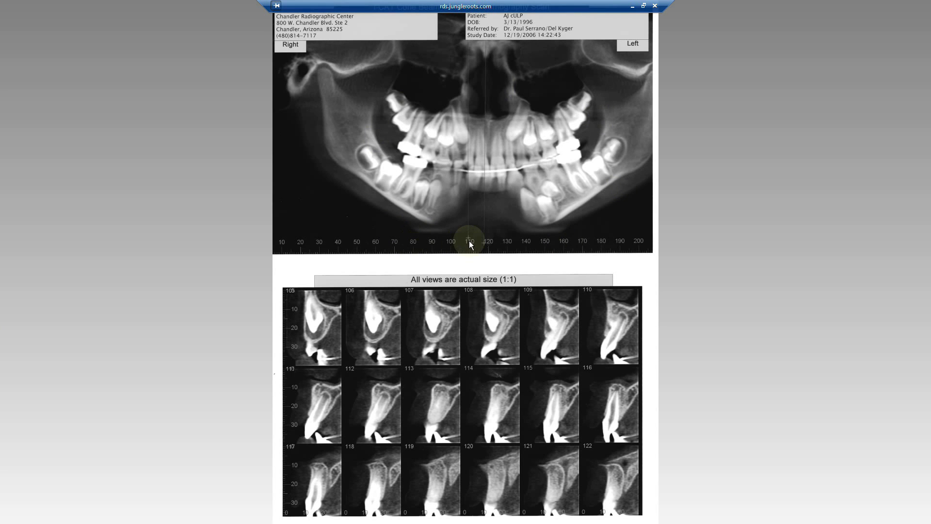
pyautogui.click(720, 158)
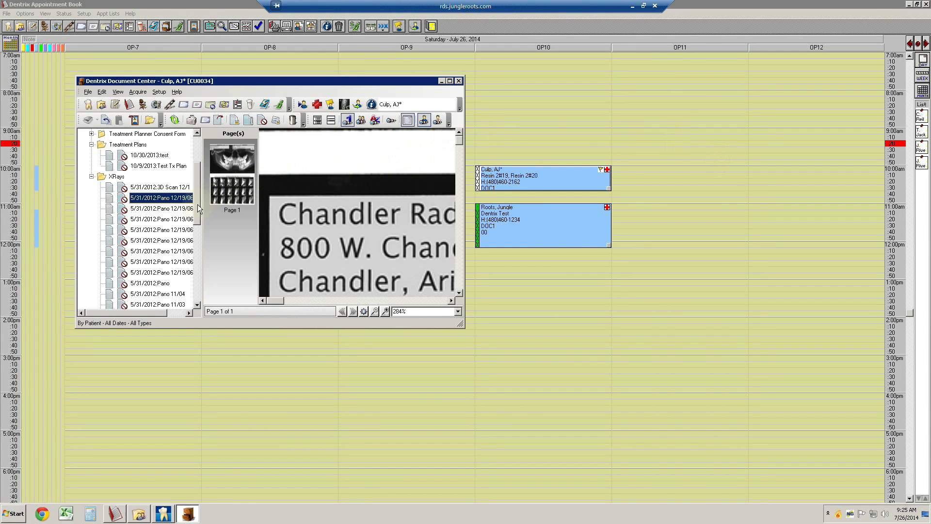
pyautogui.moveTo(196, 203); pyautogui.dragTo(200, 161)
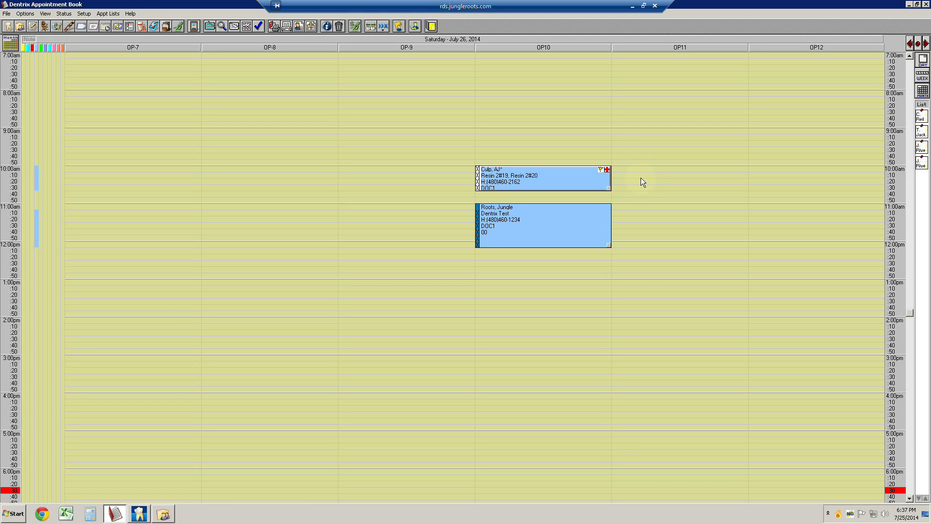
# Enter 'Fluoride covered once/yr' as the appointment note in the medical alerts dialog, fixing a typo
pyautogui.click(607, 170)
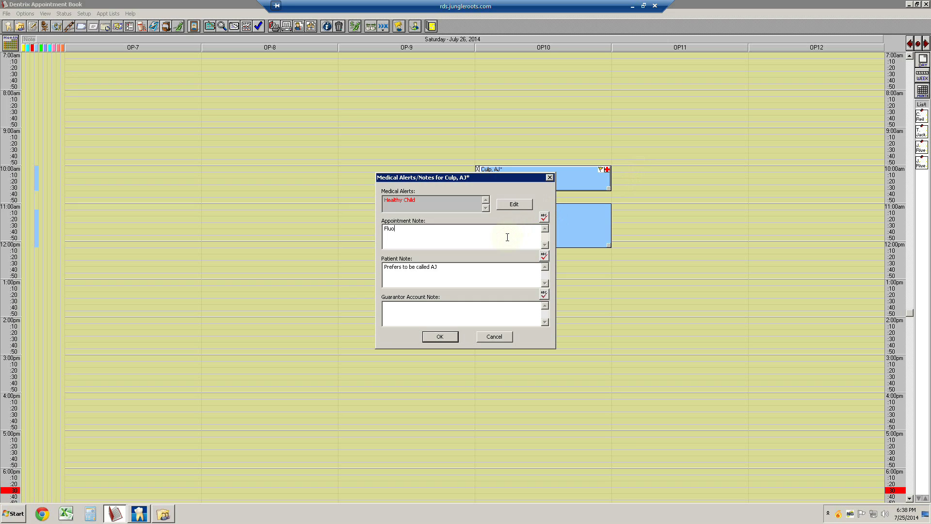
pyautogui.write('vbe')
pyautogui.press('BackSpace')
pyautogui.press('BackSpace')
pyautogui.write('ere')
pyautogui.click(167, 516)
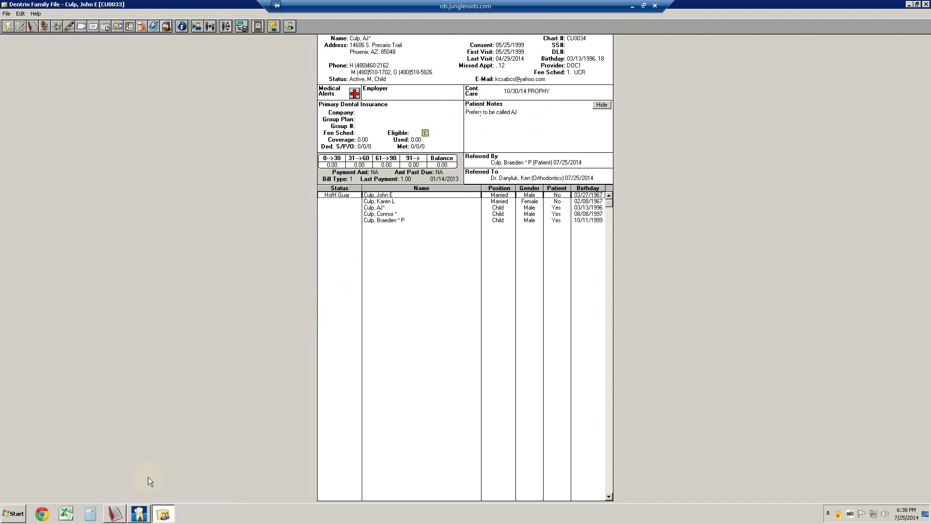
pyautogui.click(116, 515)
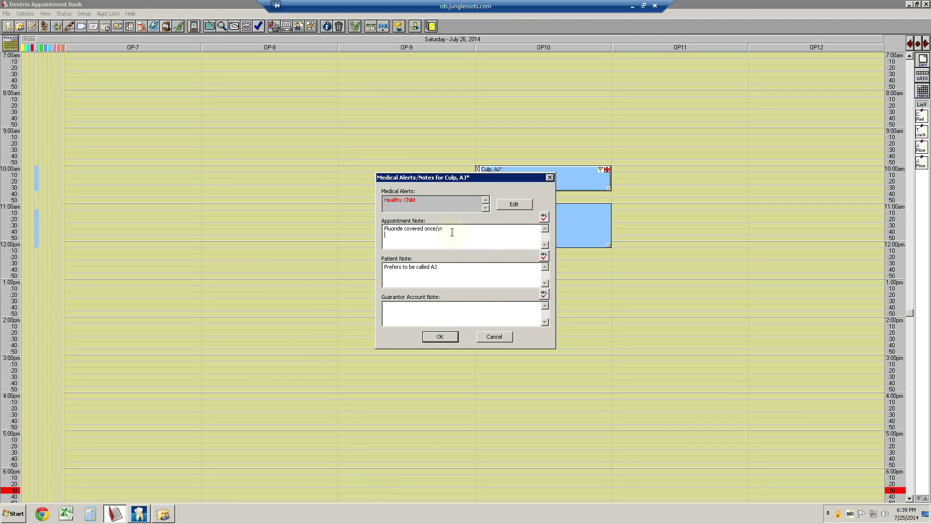
# Type test lines into the appointment note, then cancel the dialog without saving
pyautogui.write('ghas')
pyautogui.press('Return')
pyautogui.write('asdkfjasdkh')
pyautogui.press('Return')
pyautogui.write('asdkfjbask')
pyautogui.press('Return')
pyautogui.doubleClick(545, 228)
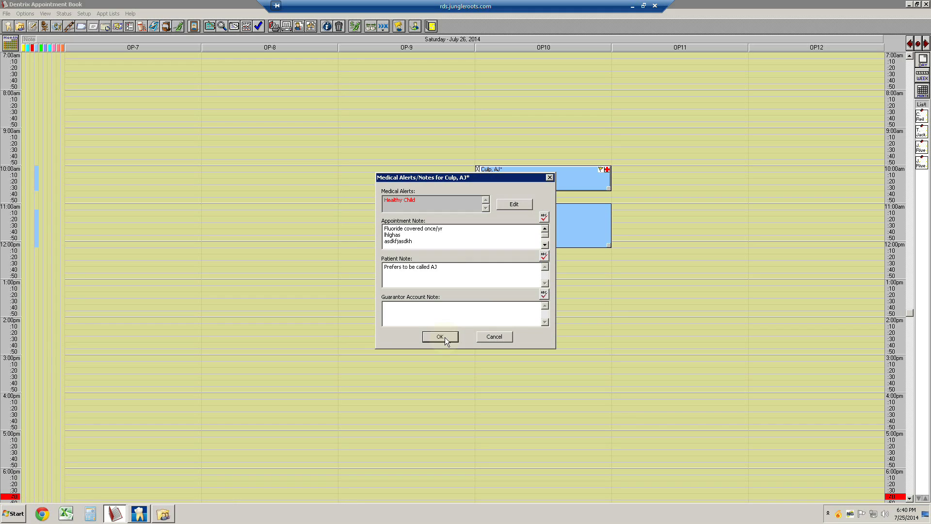
pyautogui.click(504, 336)
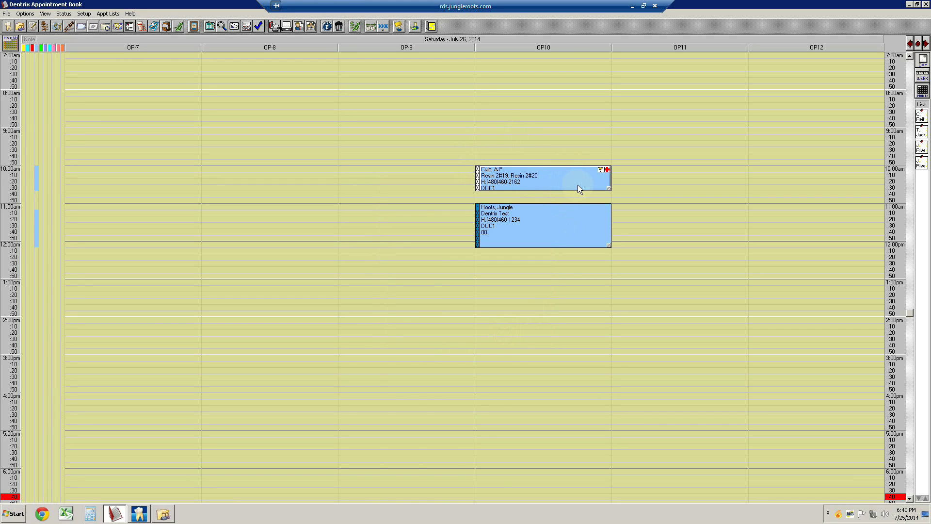
# Reopen the medical alerts and notes and cancel again, returning to the appointment book
pyautogui.click(607, 170)
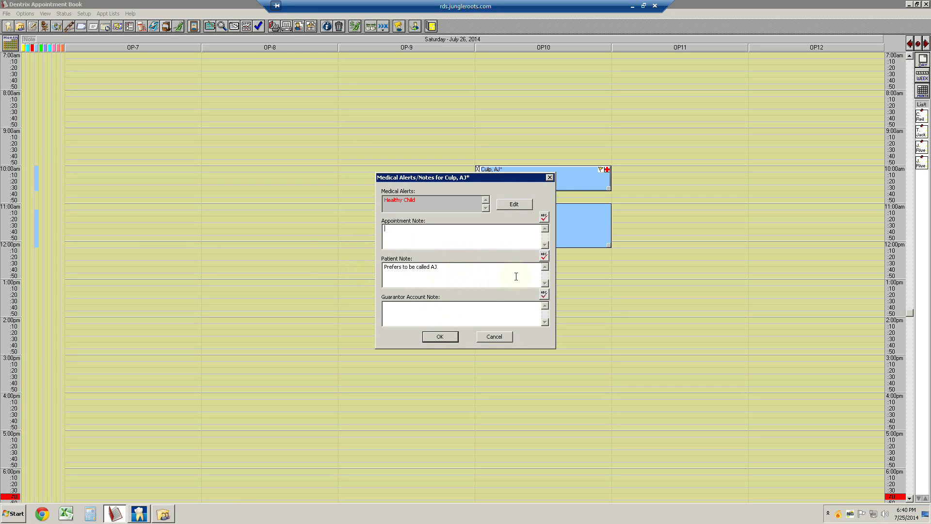
pyautogui.click(494, 337)
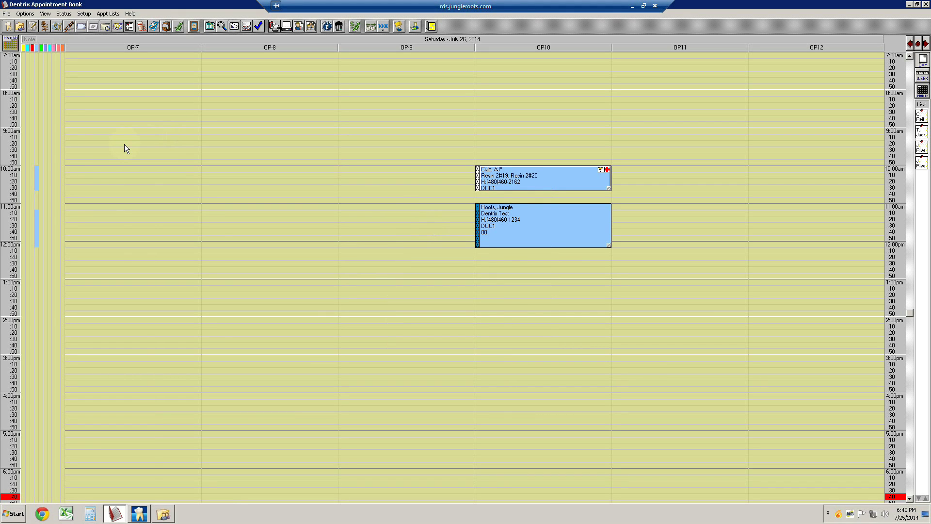
pyautogui.click(632, 6)
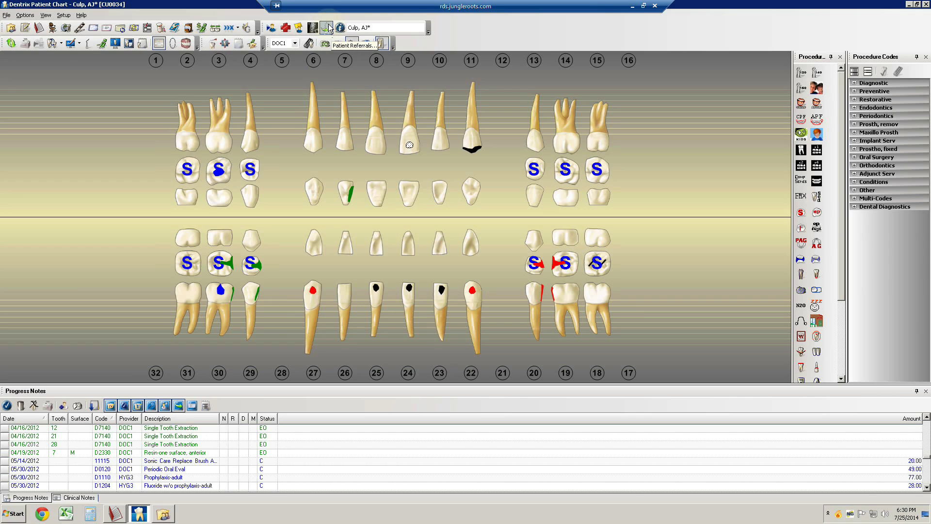
pyautogui.click(325, 28)
pyautogui.click(327, 30)
pyautogui.click(327, 29)
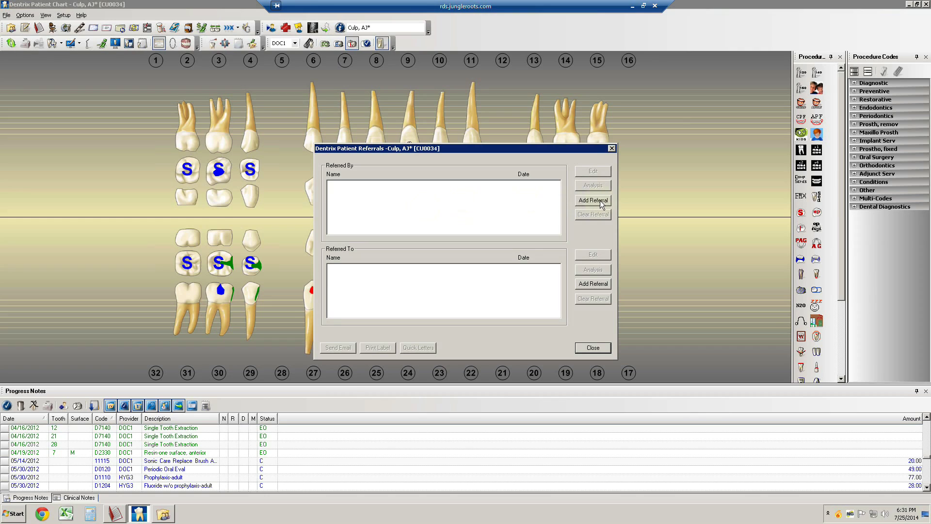
# Add an existing patient, found by last-name search, as the referred-by source, then close Referrals
pyautogui.click(593, 200)
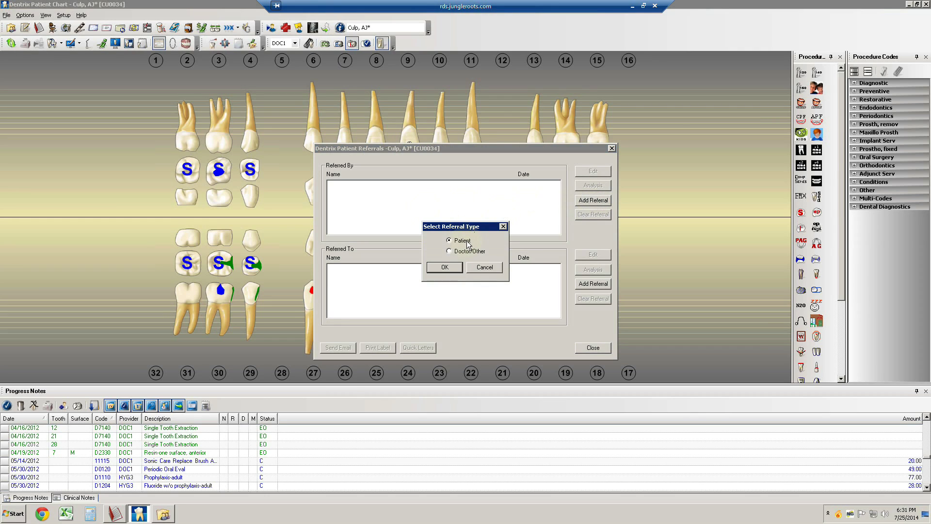
pyautogui.click(455, 268)
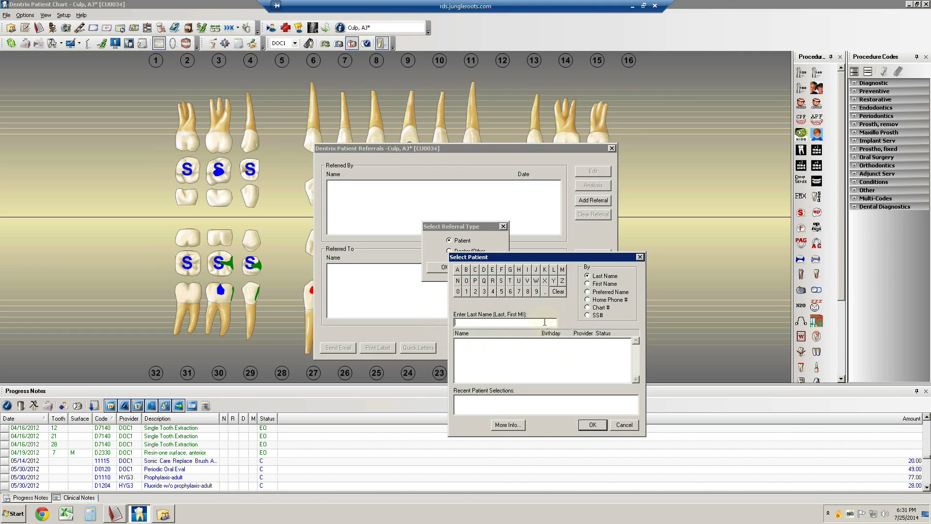
pyautogui.write('culp')
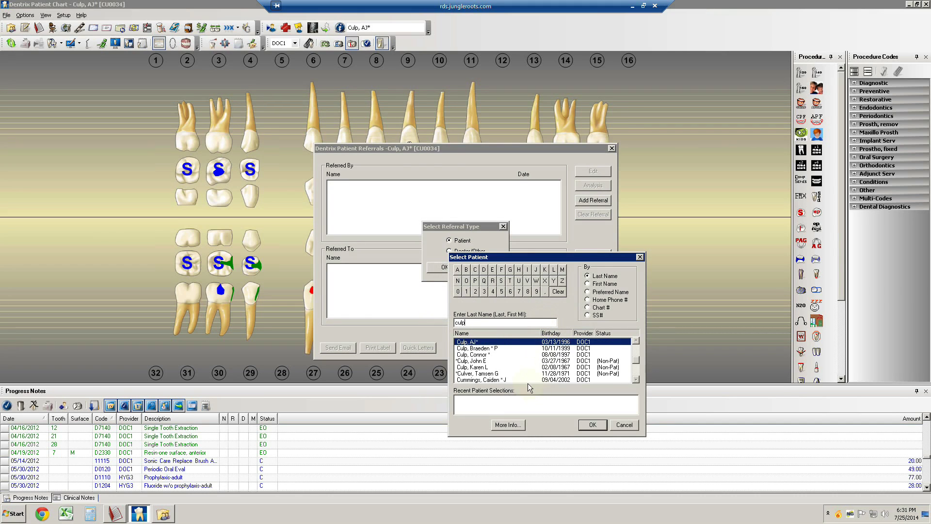
pyautogui.doubleClick(485, 348)
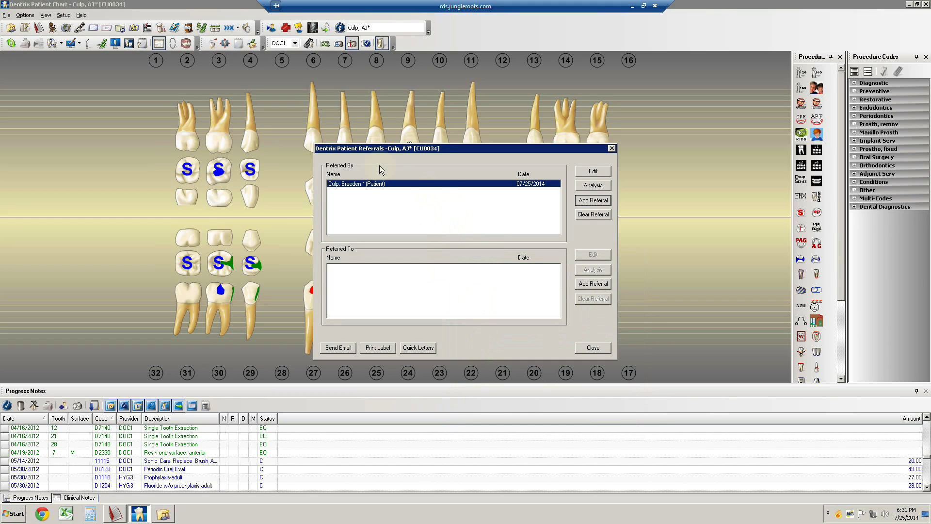
pyautogui.click(367, 200)
pyautogui.click(595, 348)
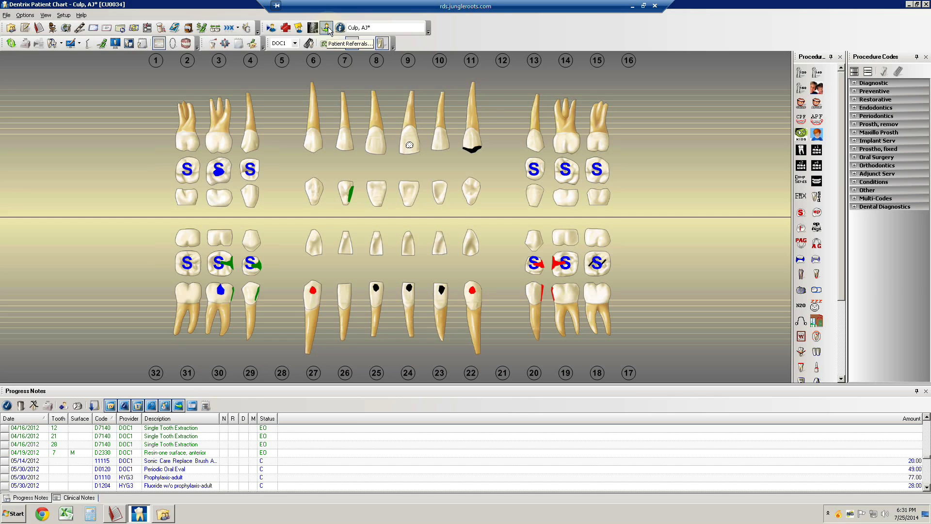
pyautogui.click(328, 27)
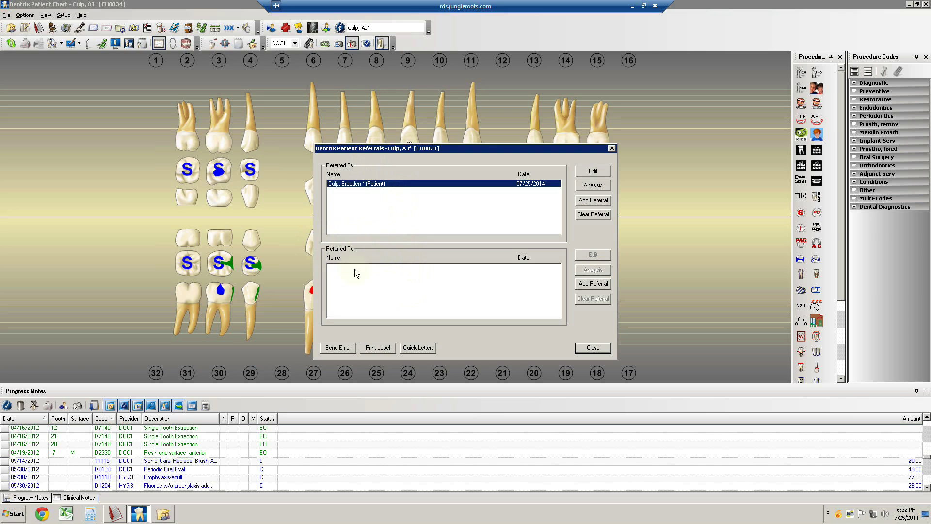
# Add the orthodontist as a referred-to entry and close Patient Referrals
pyautogui.click(601, 284)
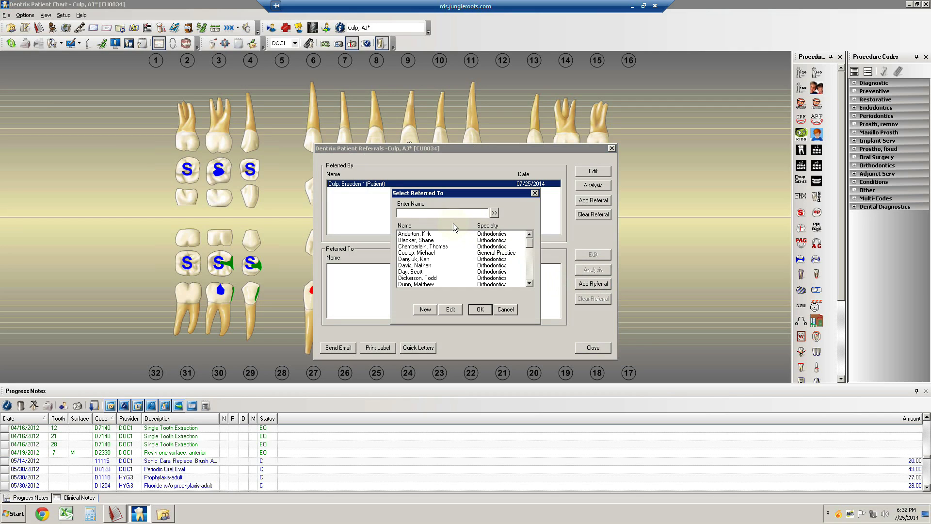
pyautogui.click(425, 259)
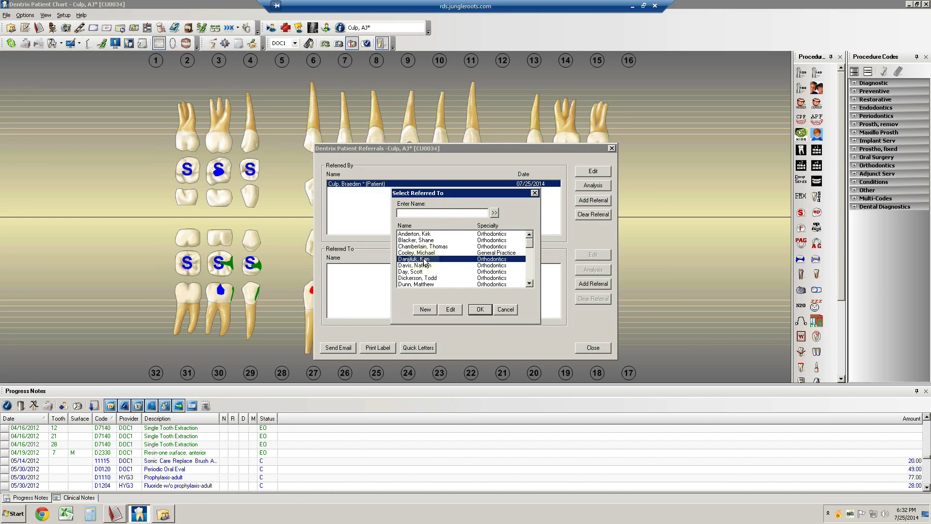
pyautogui.click(476, 309)
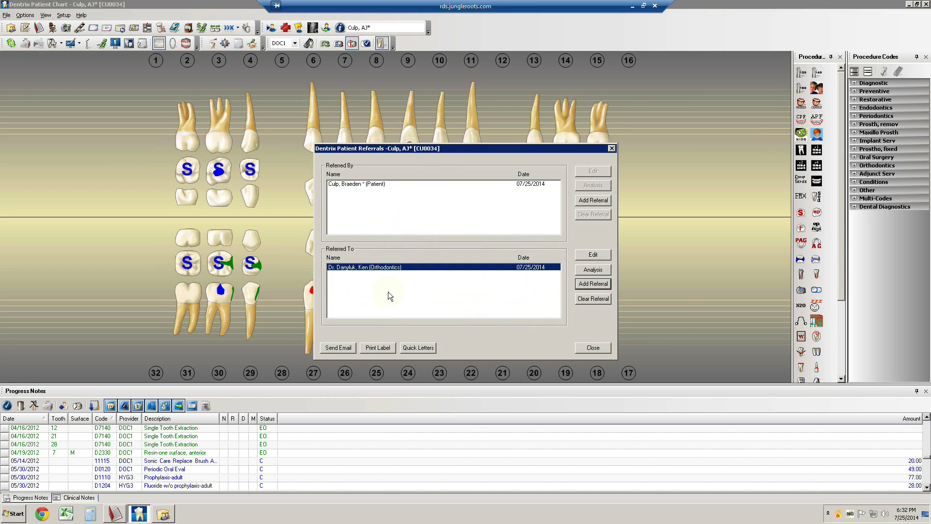
pyautogui.click(591, 347)
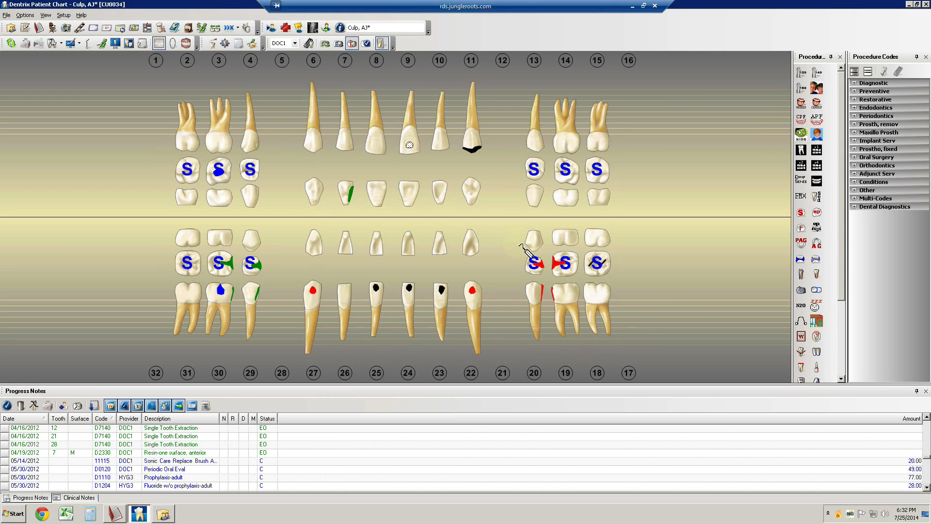
pyautogui.click(326, 29)
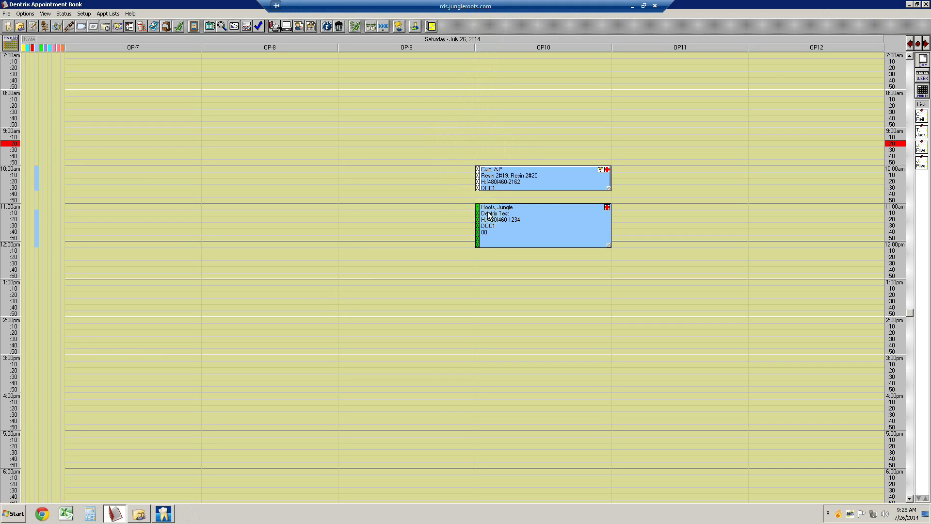
# Select the 11:00 OP10 appointment and open that patient's chart
pyautogui.click(530, 218)
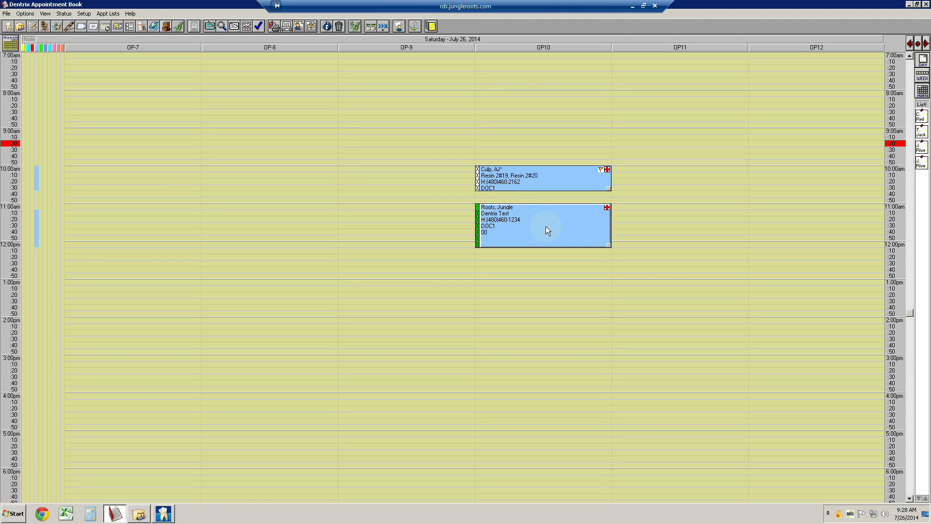
pyautogui.moveTo(545, 226)
pyautogui.click(8, 26)
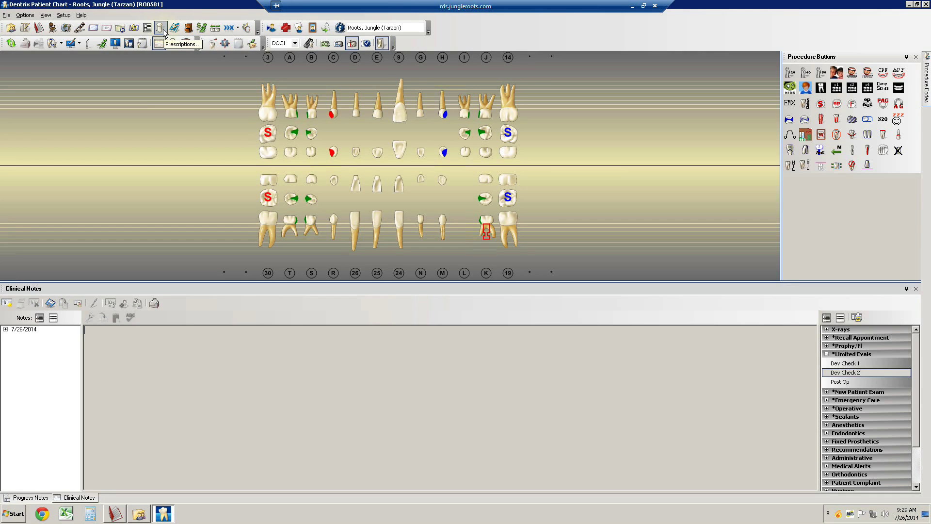
# Open the patient's empty prescription list and start a new prescription
pyautogui.click(160, 28)
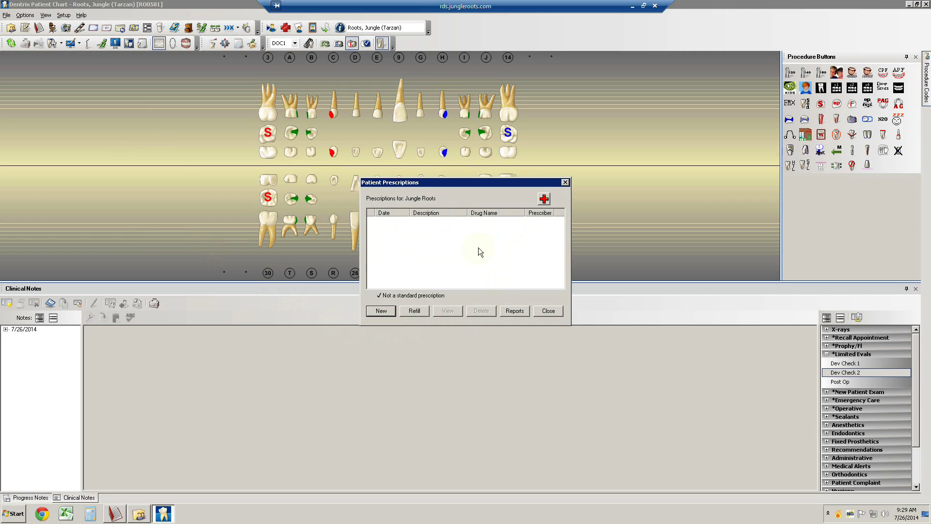
pyautogui.click(390, 312)
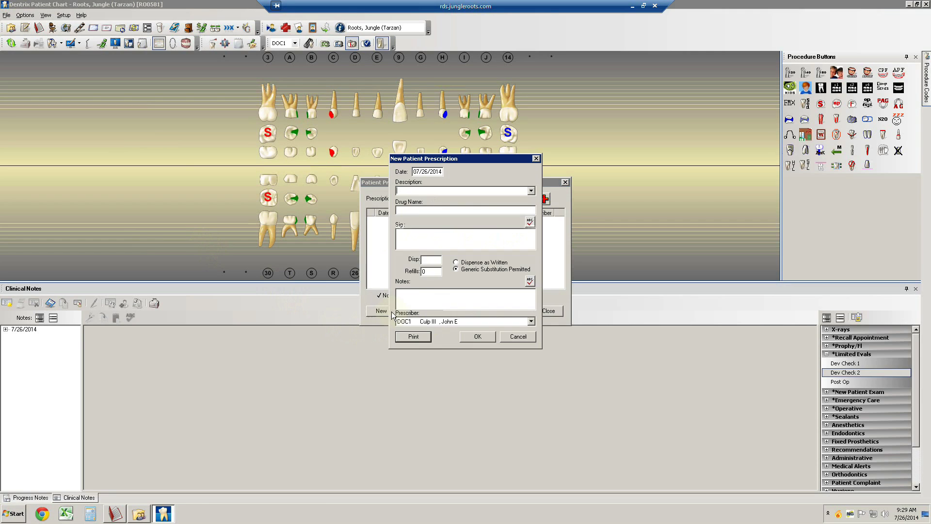
# Choose Colgate PreviDent 5000 Booster Spearmint 3.4 oz. as the prescription description
pyautogui.click(531, 191)
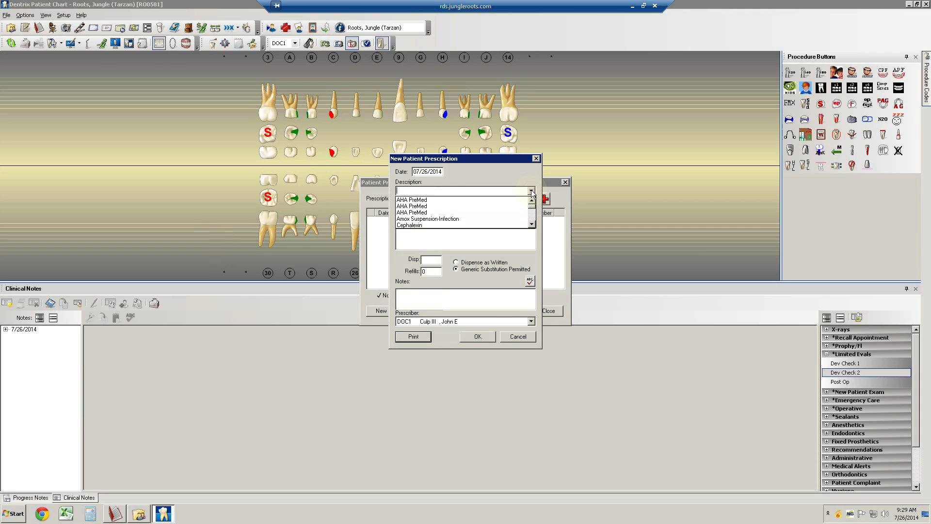
pyautogui.click(533, 225)
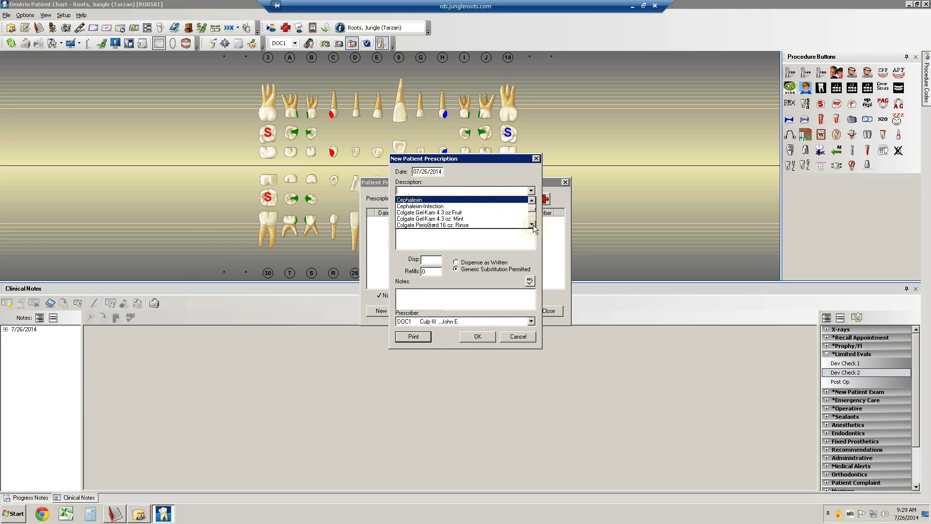
pyautogui.click(532, 225)
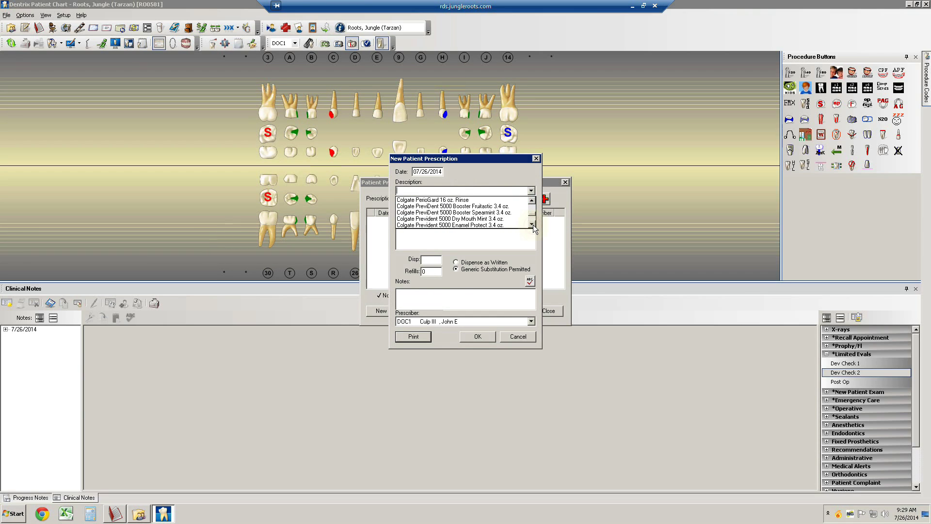
pyautogui.click(484, 213)
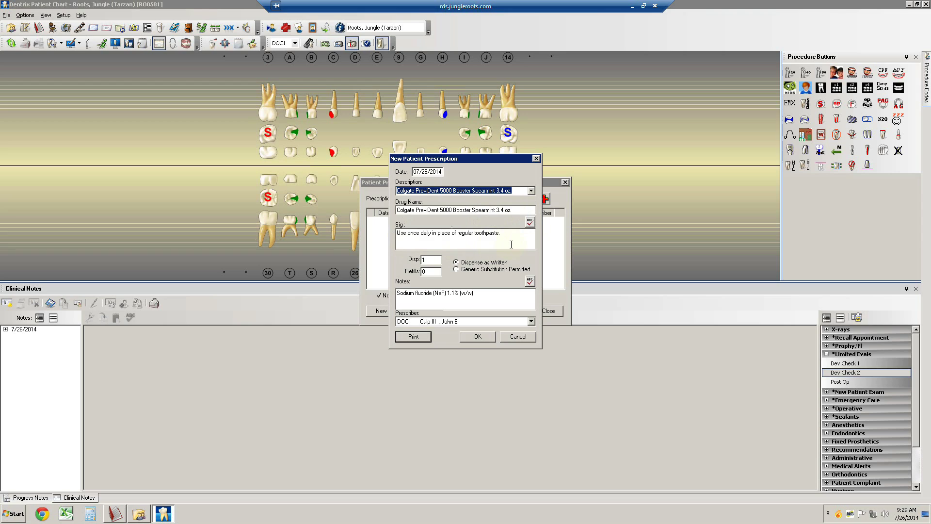
# Set 2 refills, permit generic substitution, fix the Sig spacing, and save the prescription
pyautogui.click(428, 271)
pyautogui.write('2')
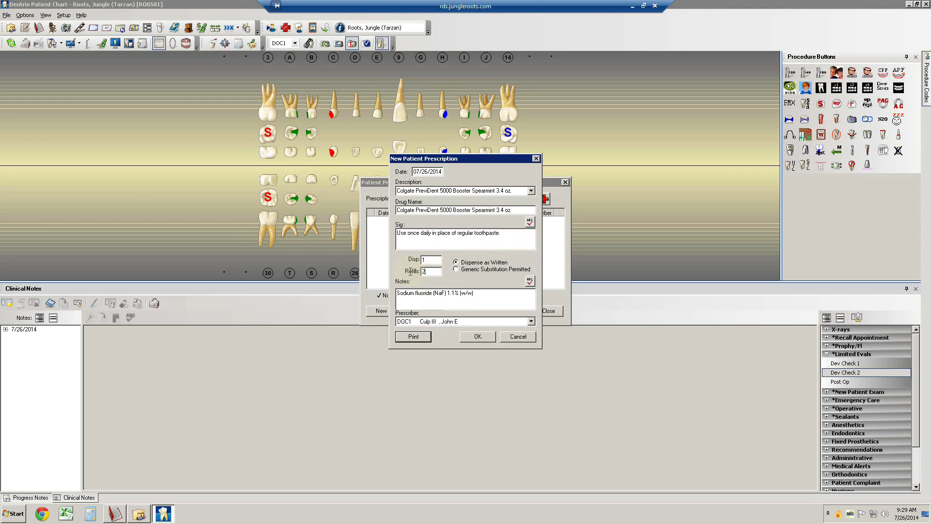
pyautogui.click(456, 269)
pyautogui.click(434, 235)
pyautogui.click(450, 234)
pyautogui.click(477, 336)
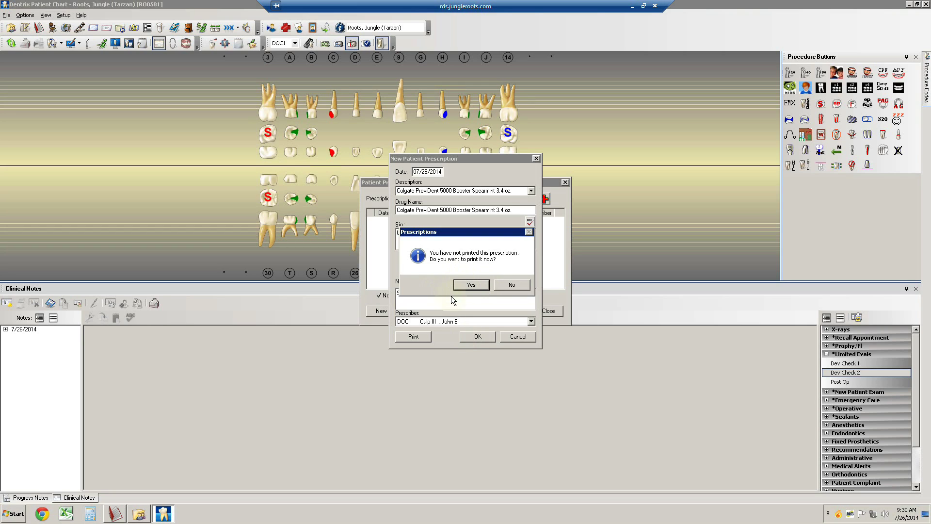
# Print the 07/26/2014 prescription and close the prescription list
pyautogui.click(475, 284)
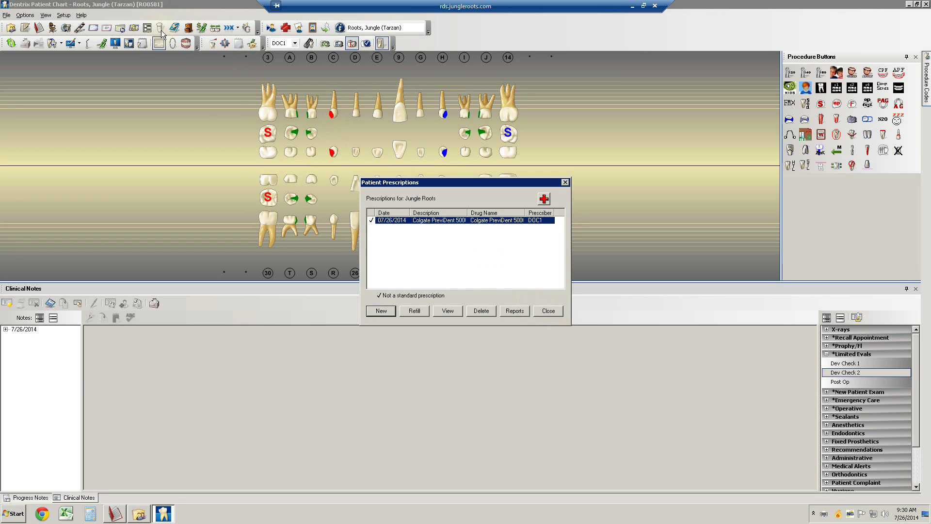
pyautogui.click(553, 312)
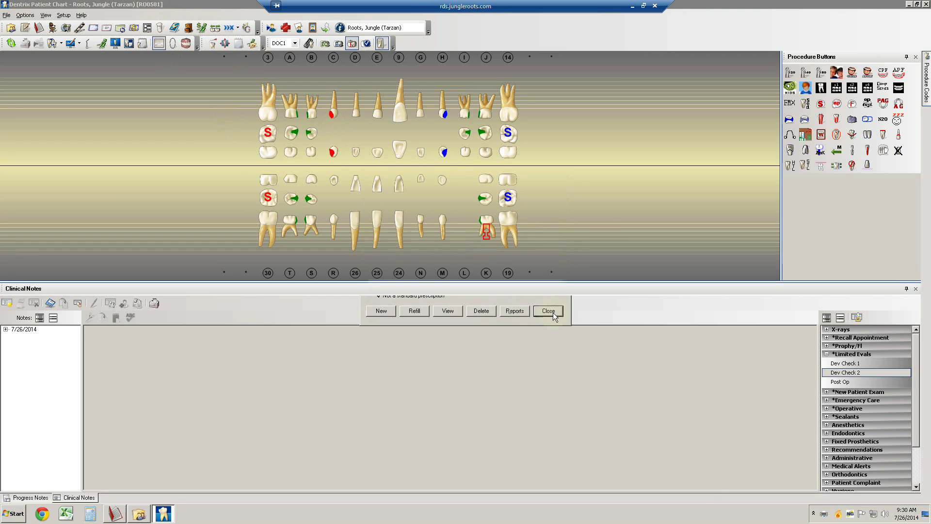